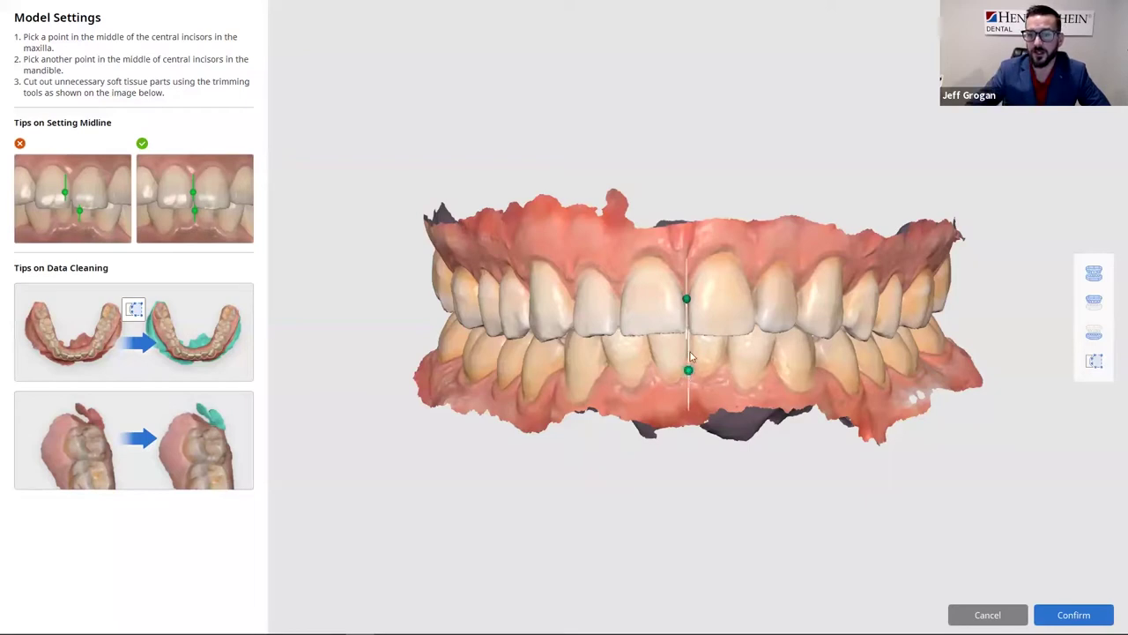
Step: Confirm the new model settings and mark the uncovered part of tooth 2 so its whole crown is selected
{"action": "left_click", "coordinate": [1070, 614]}
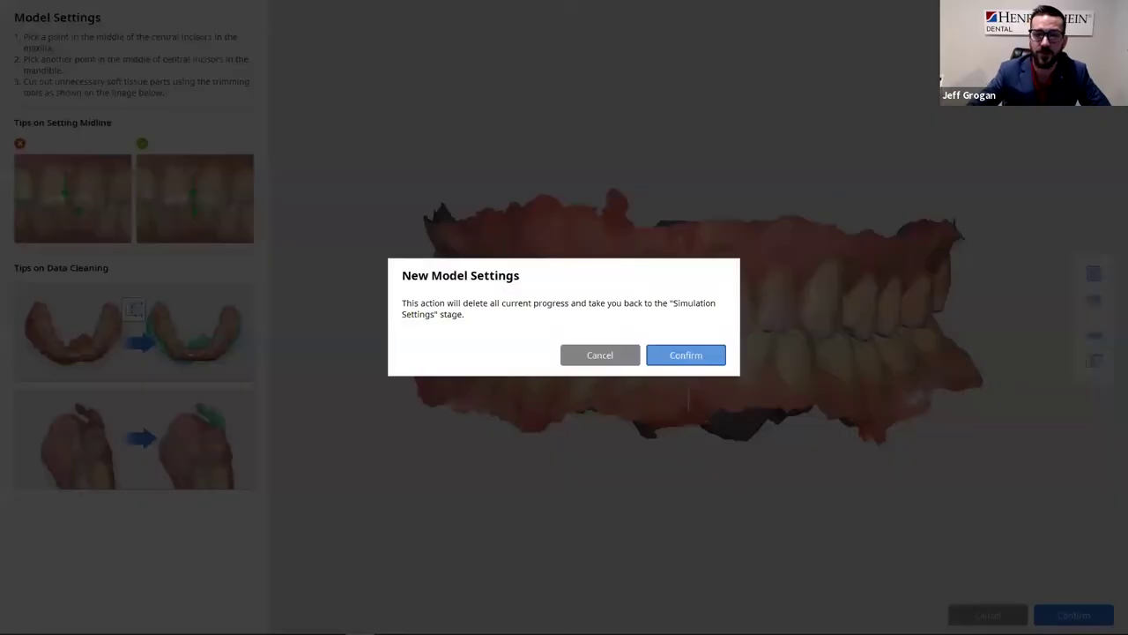
{"action": "left_click", "coordinate": [672, 357]}
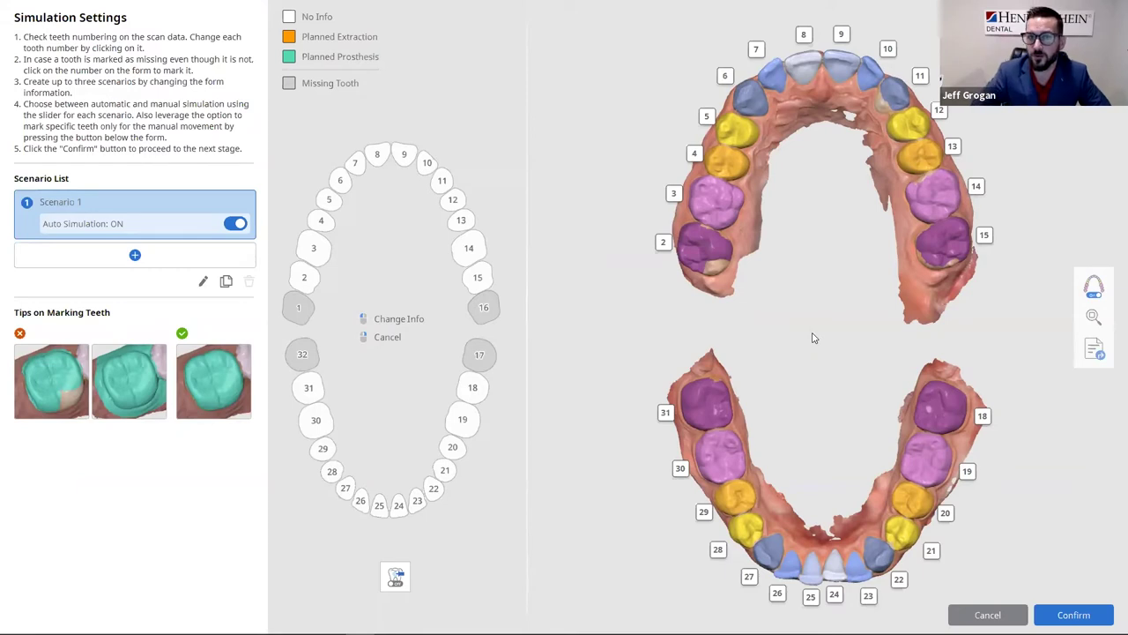
{"action": "left_click", "coordinate": [663, 245]}
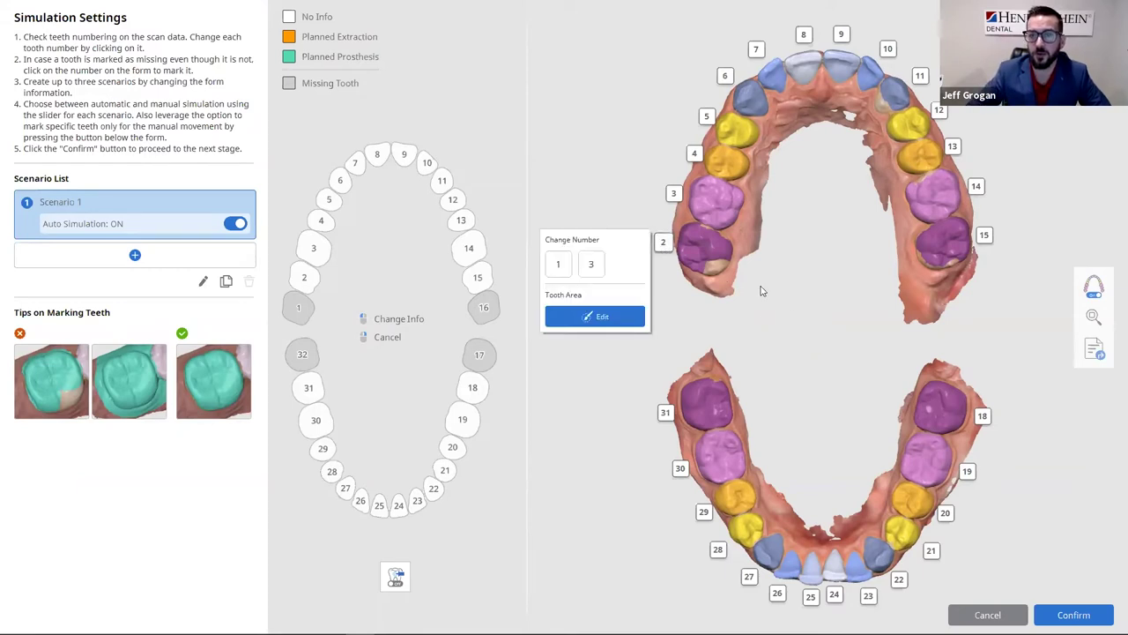
{"action": "left_click", "coordinate": [626, 322]}
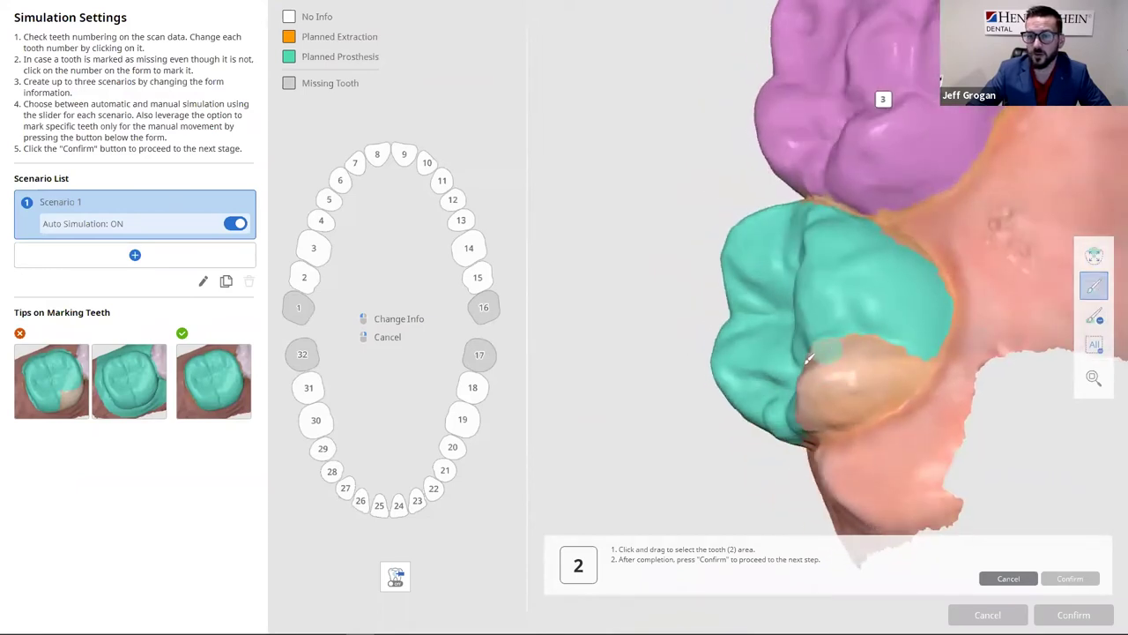
{"action": "mouse_move", "coordinate": [811, 404]}
{"action": "left_mouse_down"}
{"action": "mouse_move", "coordinate": [847, 416]}
{"action": "mouse_move", "coordinate": [913, 372]}
{"action": "mouse_move", "coordinate": [893, 345]}
{"action": "mouse_move", "coordinate": [807, 370]}
{"action": "mouse_move", "coordinate": [846, 386]}
{"action": "mouse_move", "coordinate": [876, 341]}
{"action": "left_mouse_up"}
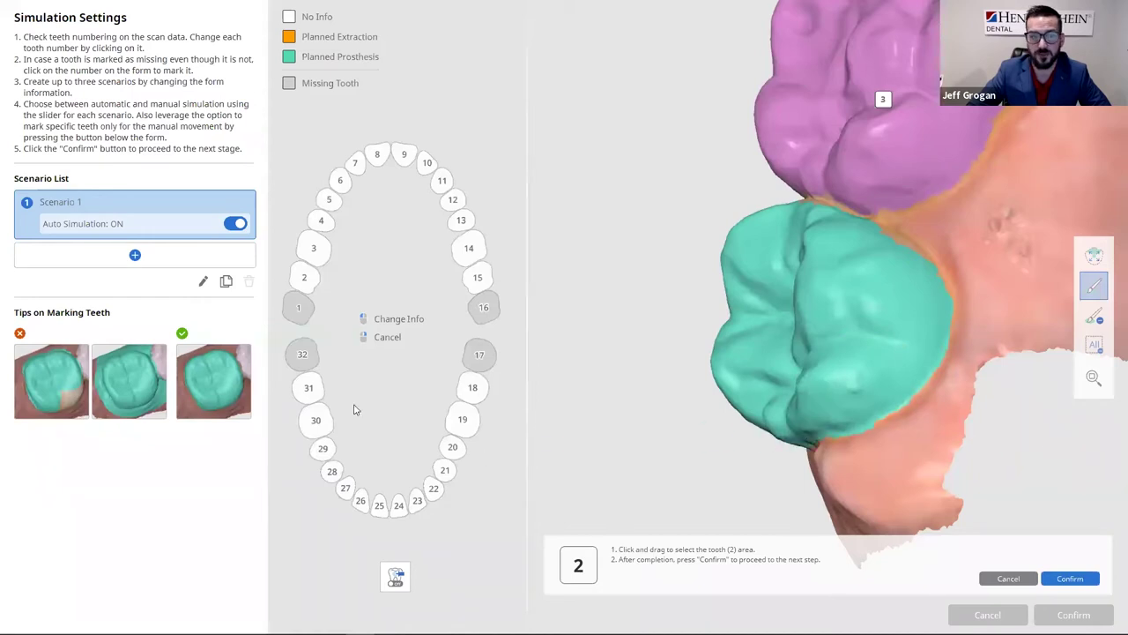
{"action": "left_click", "coordinate": [1069, 578]}
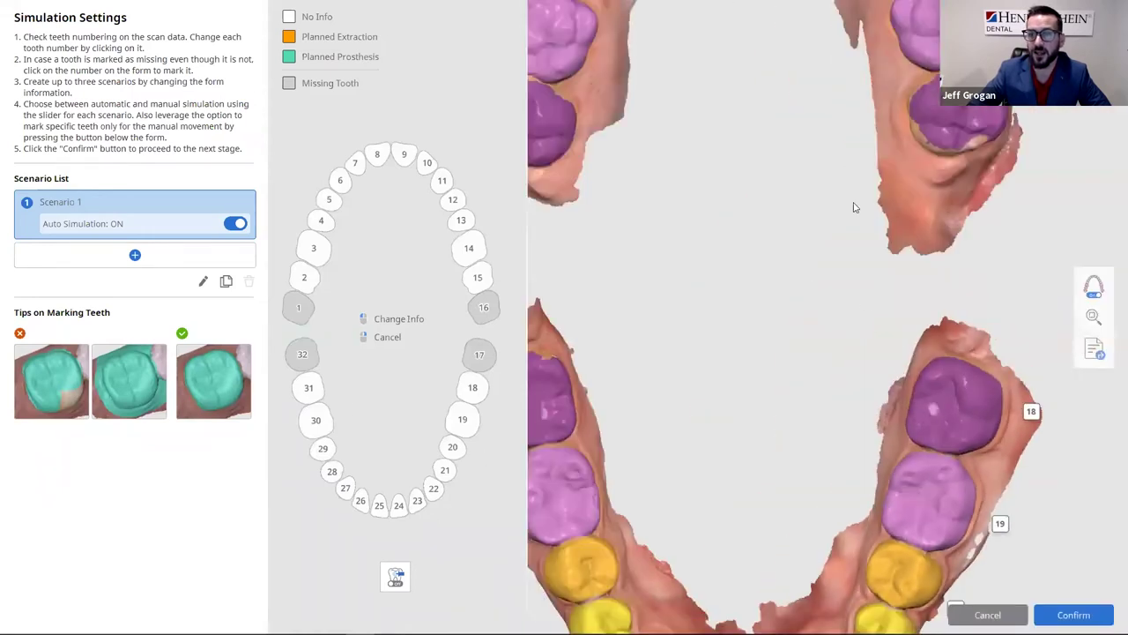
Step: Edit the tooth area of tooth 11 and mark the uncovered part of its crown
{"action": "left_click", "coordinate": [884, 107]}
{"action": "left_click", "coordinate": [862, 154]}
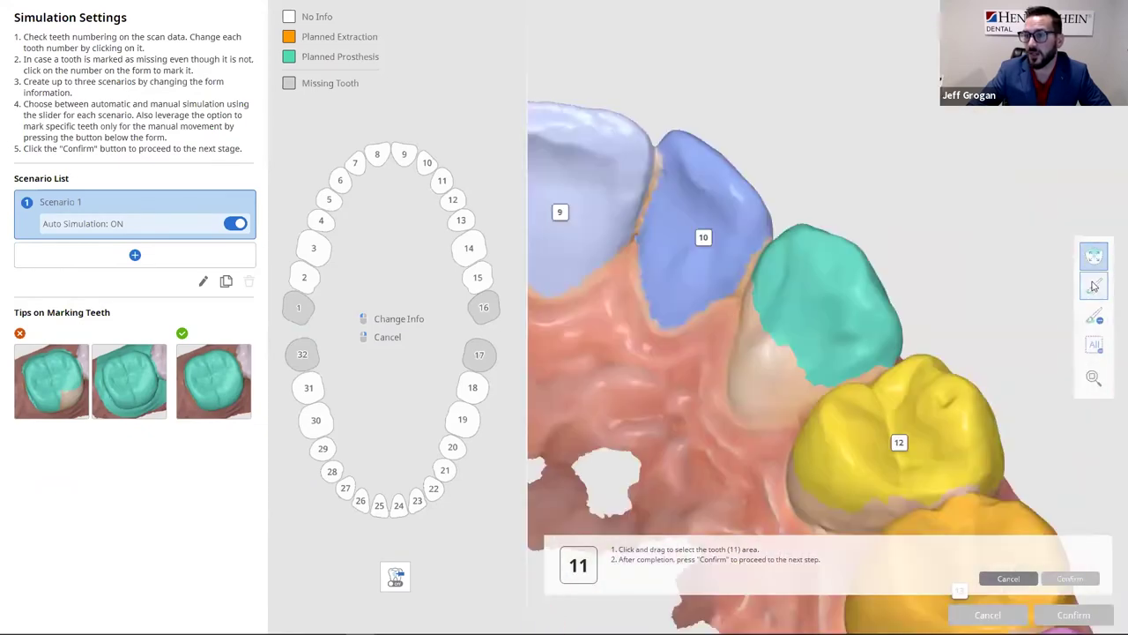
{"action": "mouse_move", "coordinate": [757, 285]}
{"action": "left_mouse_down"}
{"action": "mouse_move", "coordinate": [736, 392]}
{"action": "mouse_move", "coordinate": [758, 408]}
{"action": "mouse_move", "coordinate": [883, 349]}
{"action": "left_mouse_up"}
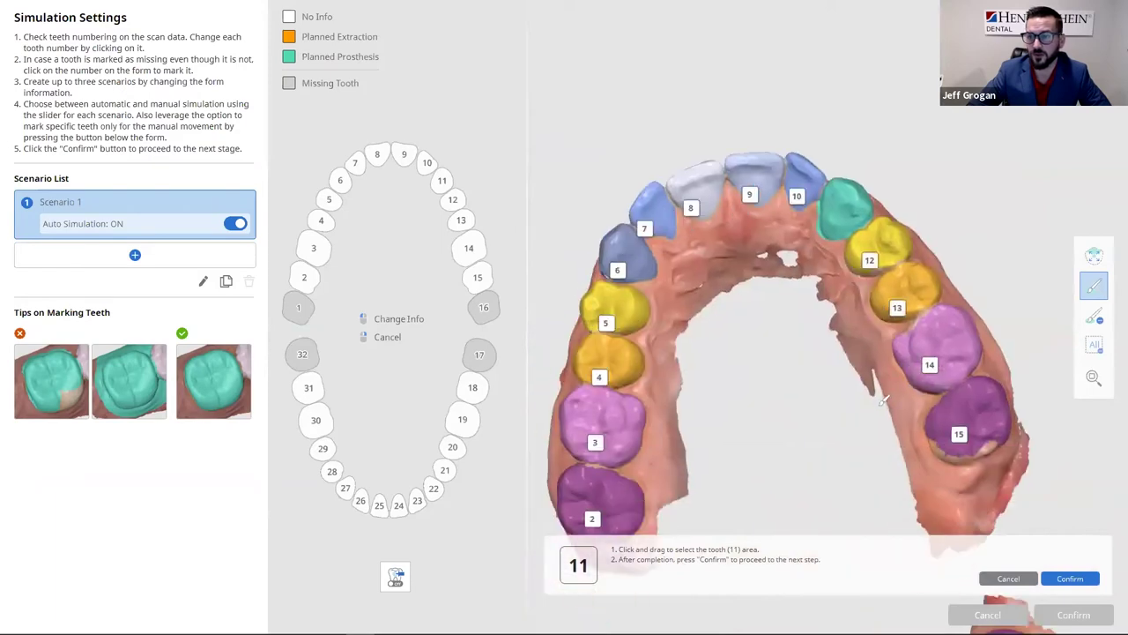
Step: Complete the marked areas of teeth 15 and 29 and confirm the simulation settings to generate the simulation
{"action": "left_click", "coordinate": [987, 356]}
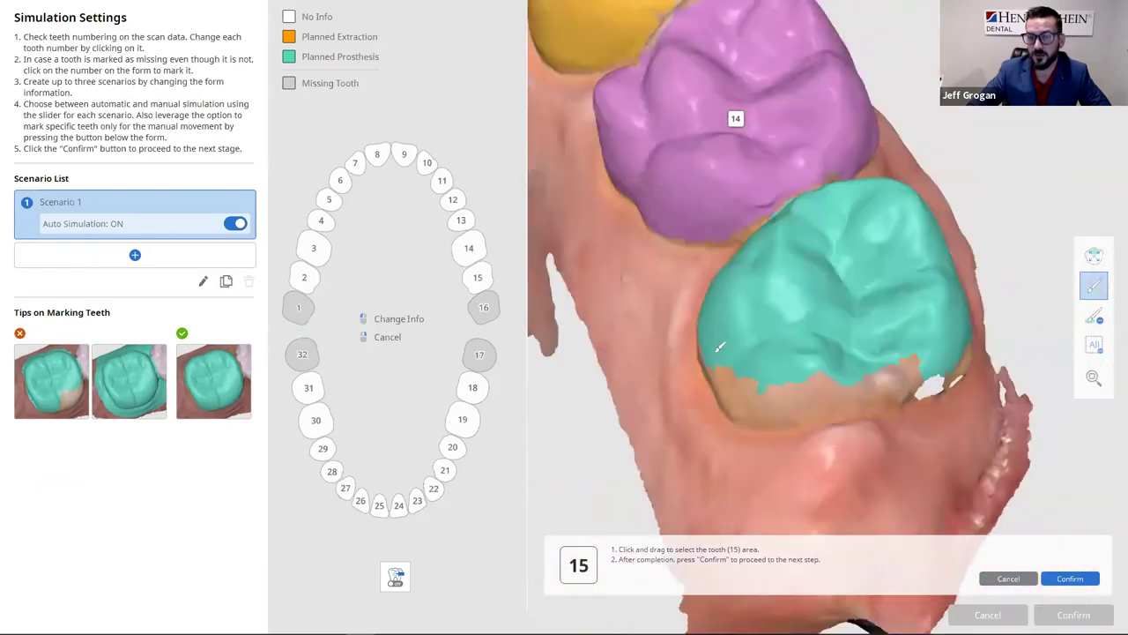
{"action": "mouse_move", "coordinate": [714, 357]}
{"action": "left_mouse_down"}
{"action": "mouse_move", "coordinate": [770, 395]}
{"action": "mouse_move", "coordinate": [853, 369]}
{"action": "mouse_move", "coordinate": [960, 364]}
{"action": "mouse_move", "coordinate": [966, 350]}
{"action": "mouse_move", "coordinate": [882, 341]}
{"action": "mouse_move", "coordinate": [814, 363]}
{"action": "mouse_move", "coordinate": [740, 366]}
{"action": "left_mouse_up"}
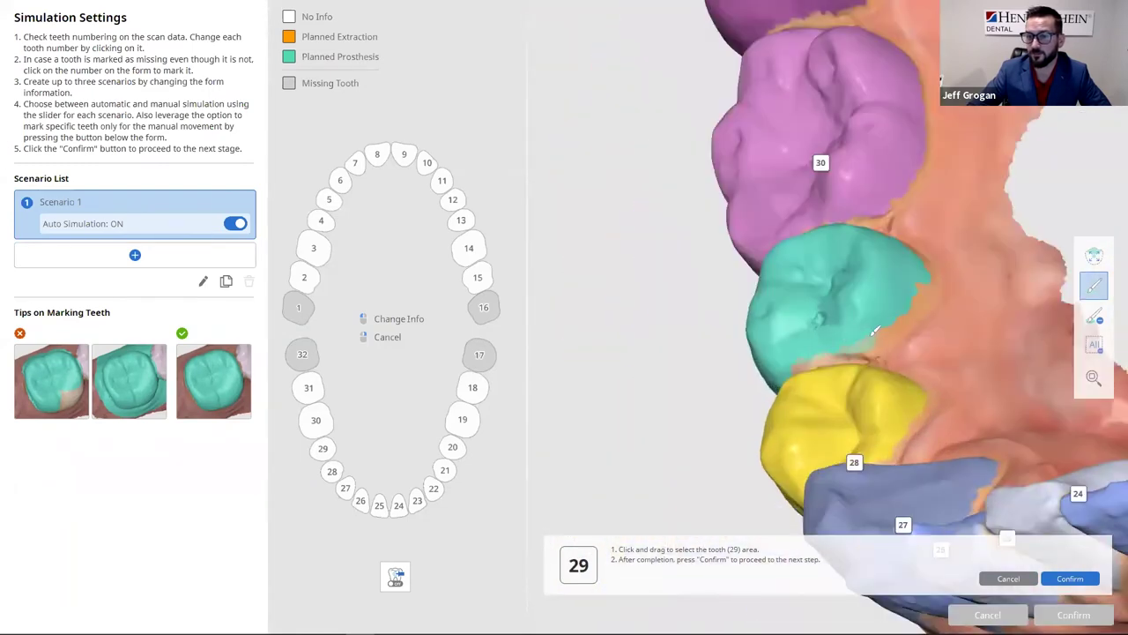
{"action": "mouse_move", "coordinate": [874, 331]}
{"action": "left_mouse_down"}
{"action": "mouse_move", "coordinate": [908, 308]}
{"action": "mouse_move", "coordinate": [927, 268]}
{"action": "mouse_move", "coordinate": [917, 264]}
{"action": "left_mouse_up"}
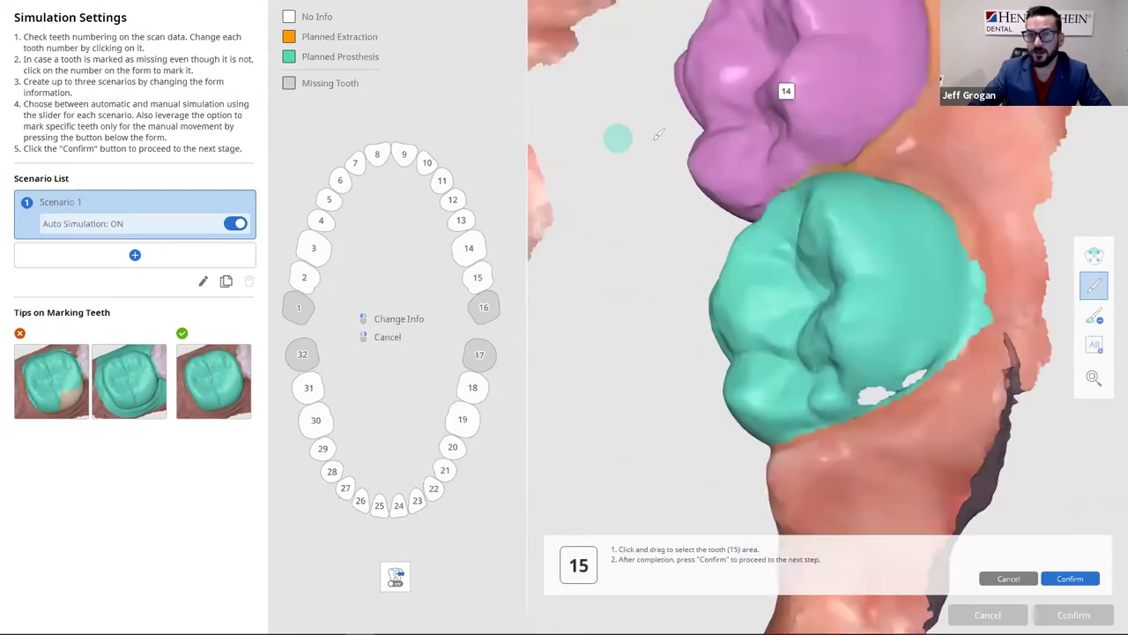
{"action": "left_click", "coordinate": [1069, 578]}
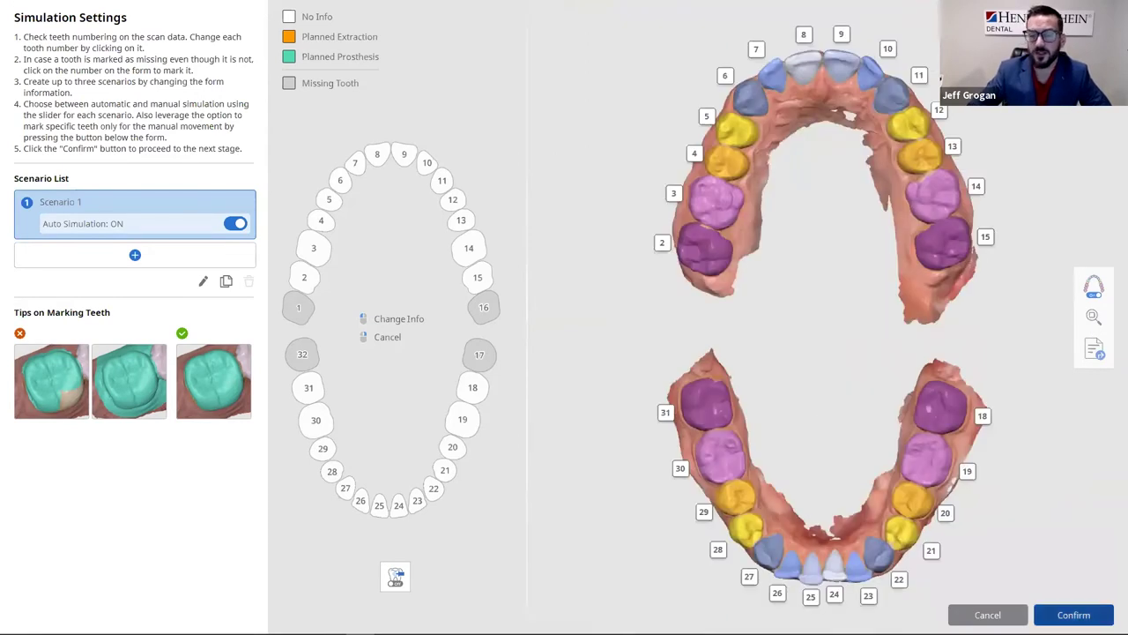
{"action": "left_click", "coordinate": [1073, 614]}
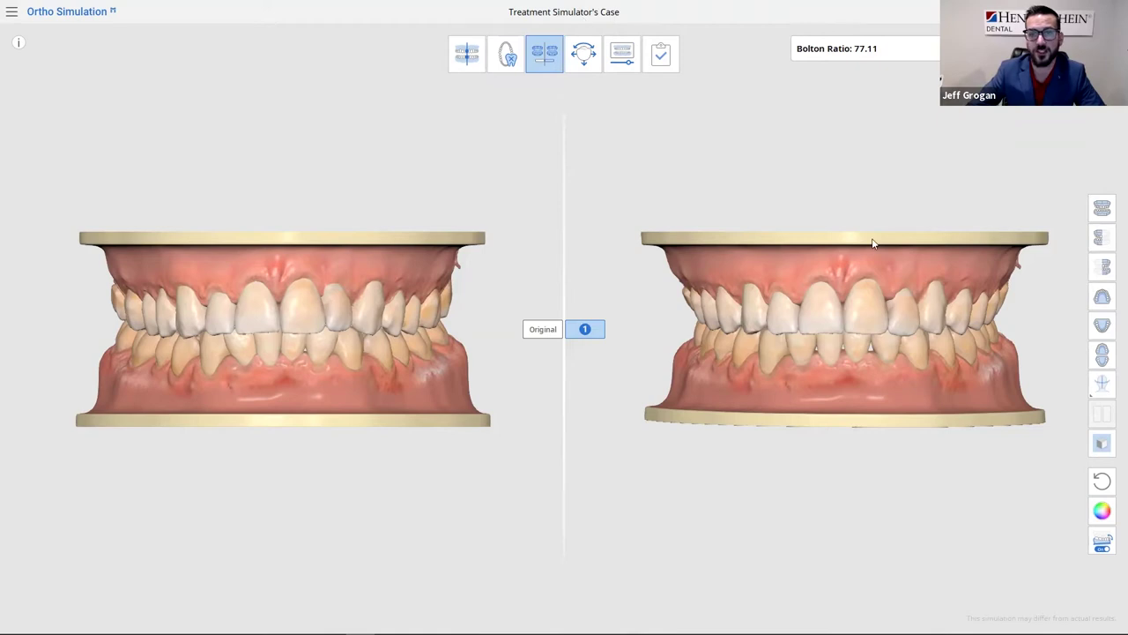
Step: Compare the original and simulated dentition from the side, upper arch, both-arch and lower arch views
{"action": "left_click_drag", "start_coordinate": [331, 340], "coordinate": [263, 327]}
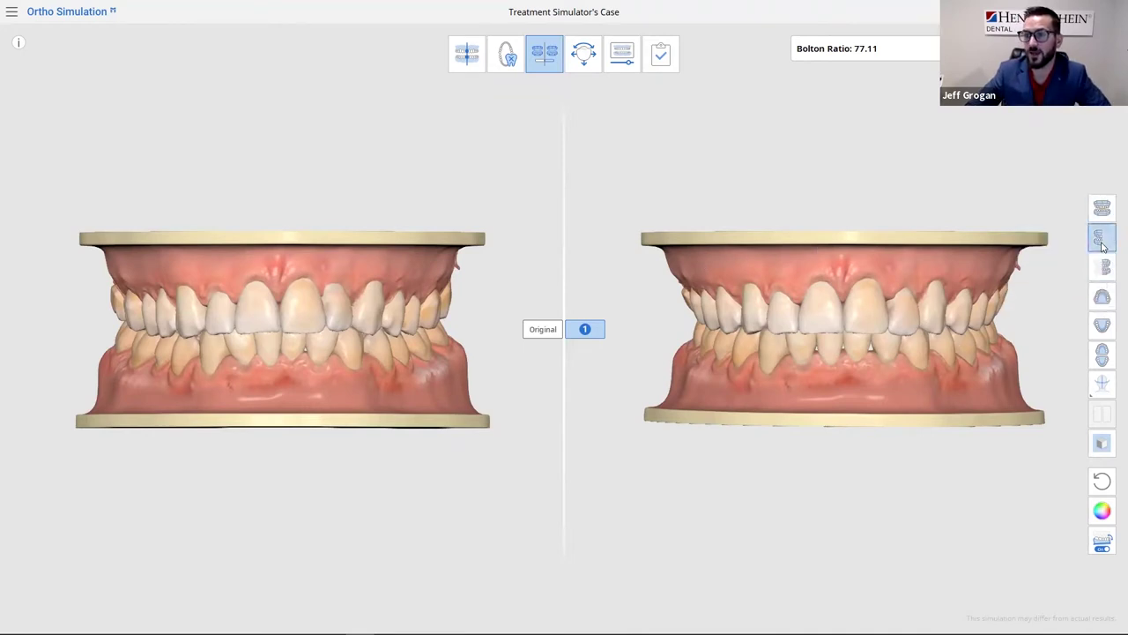
{"action": "left_click", "coordinate": [1105, 269]}
{"action": "left_click", "coordinate": [1101, 297]}
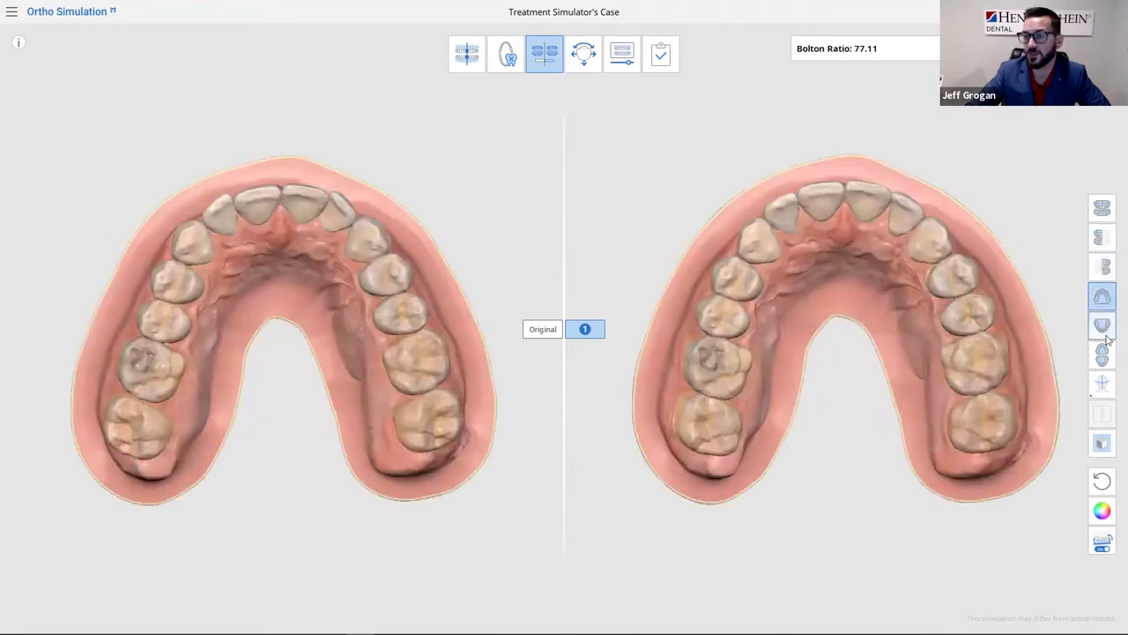
{"action": "left_click", "coordinate": [1103, 326]}
{"action": "left_click", "coordinate": [1104, 354]}
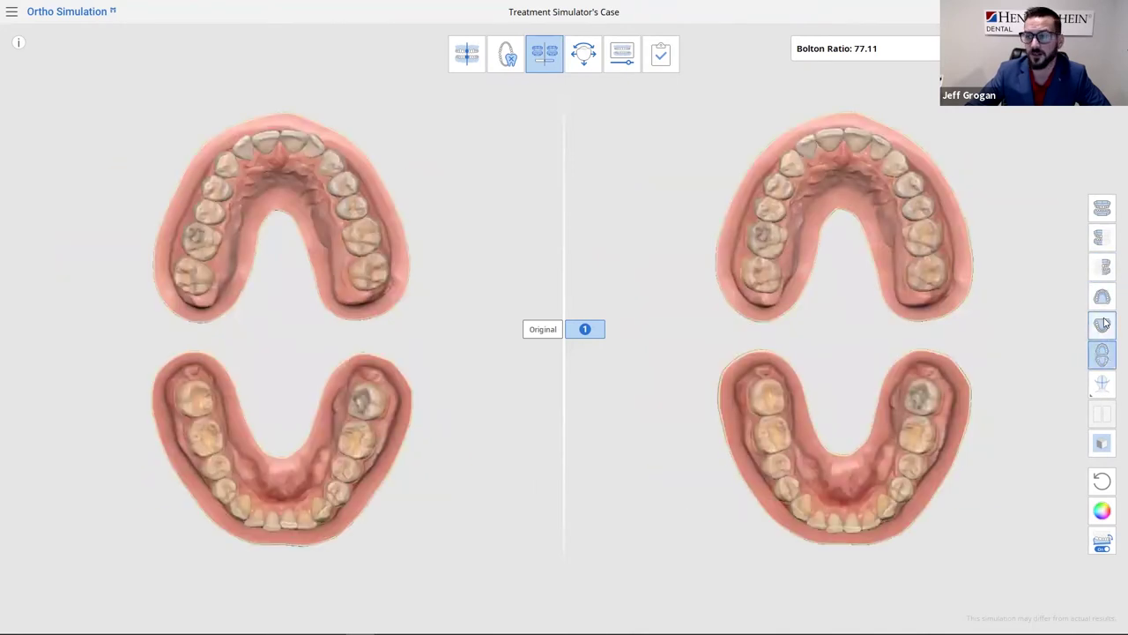
{"action": "left_click", "coordinate": [1101, 326]}
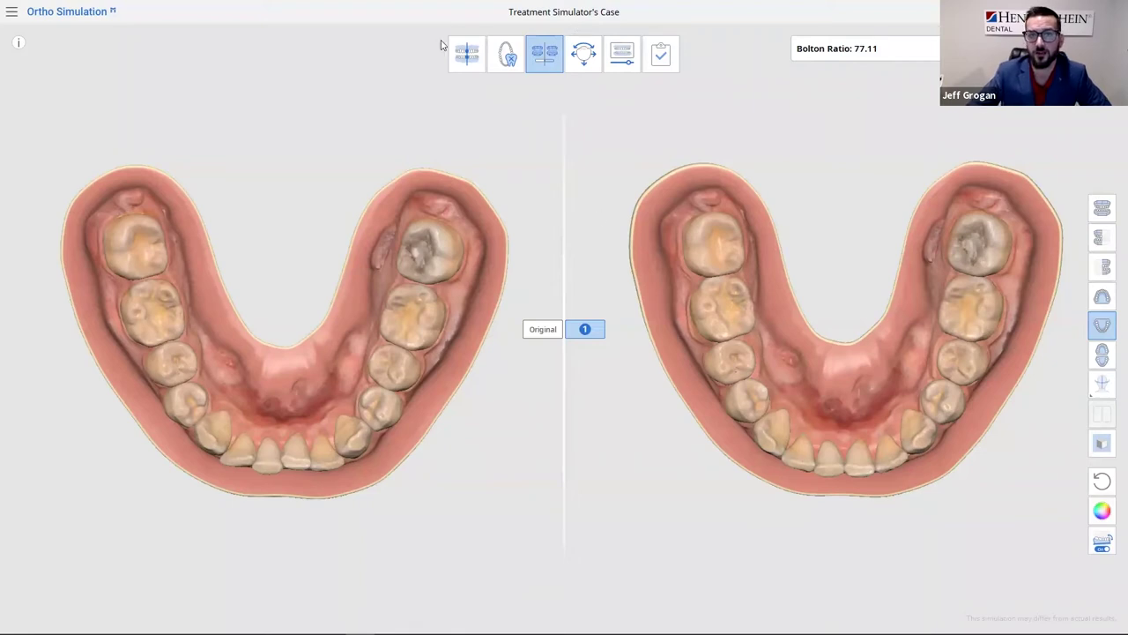
Step: Start manual tooth movement and adjust the lower right lateral incisor in the lower arch view
{"action": "left_click", "coordinate": [580, 57]}
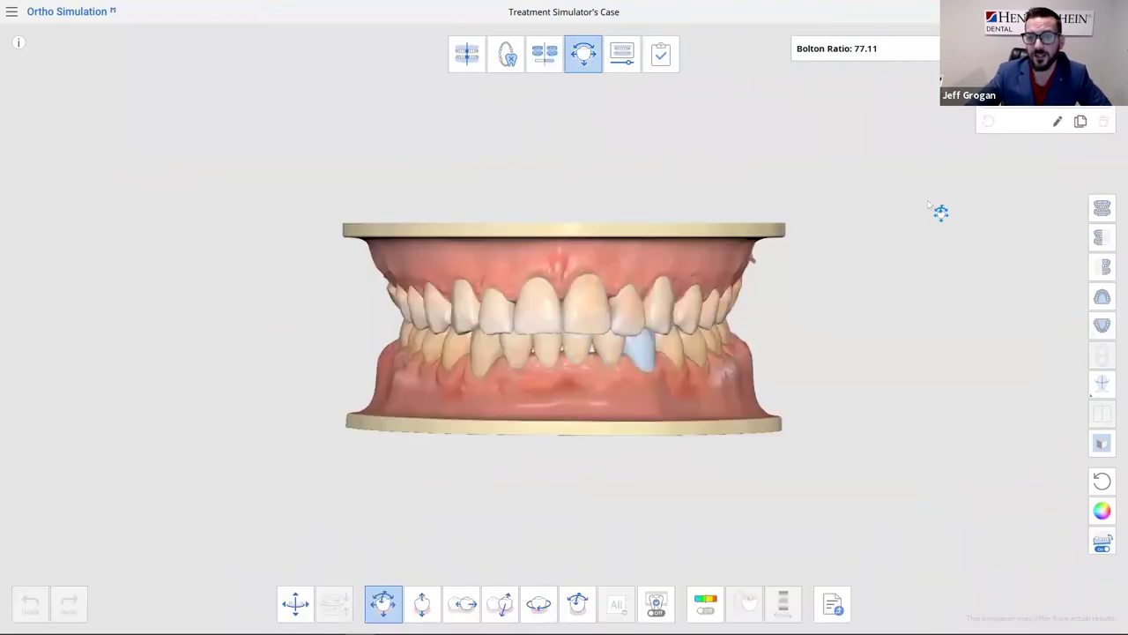
{"action": "left_click", "coordinate": [1101, 325]}
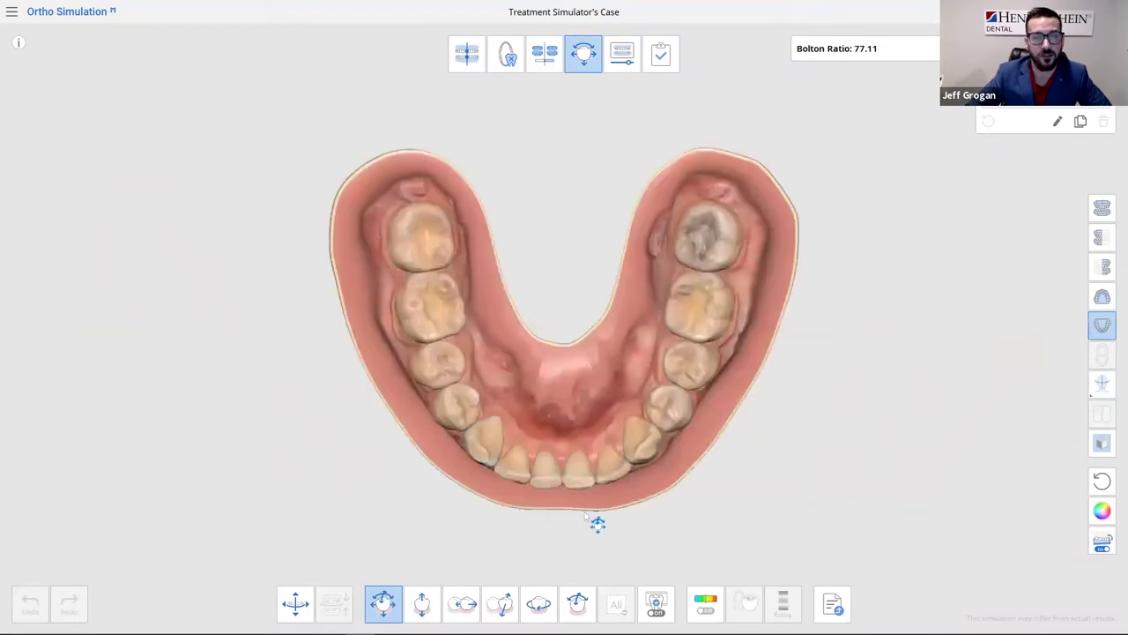
{"action": "left_click", "coordinate": [518, 484]}
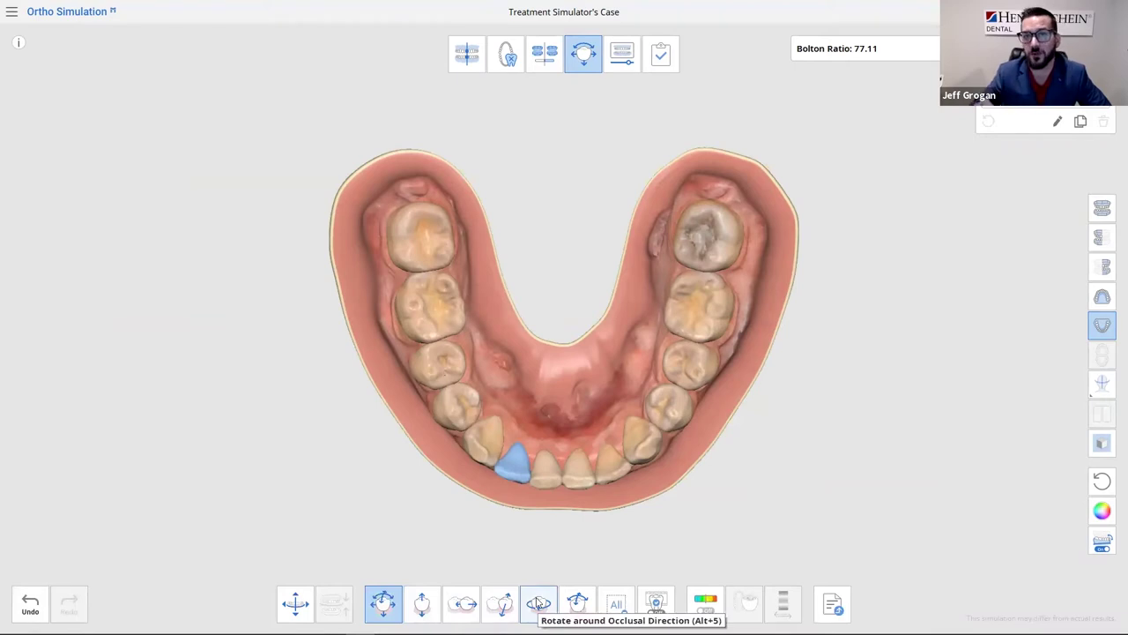
Step: Play the tooth movement animation and examine it from the front, upper arch and a close-up of the lower arch
{"action": "left_click", "coordinate": [622, 55]}
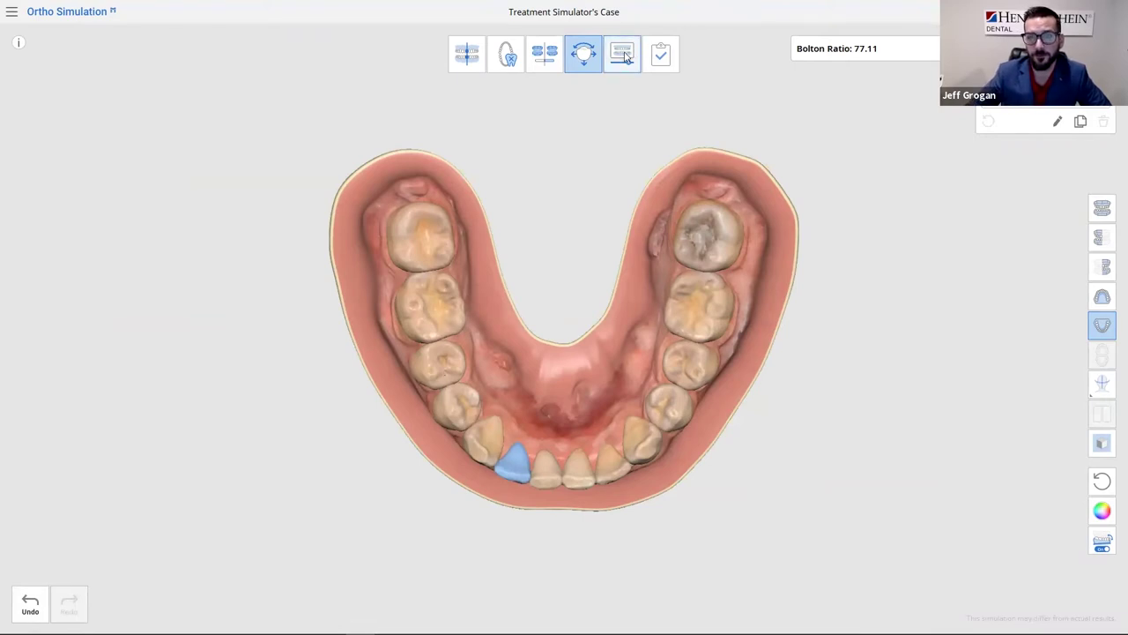
{"action": "left_click", "coordinate": [339, 603]}
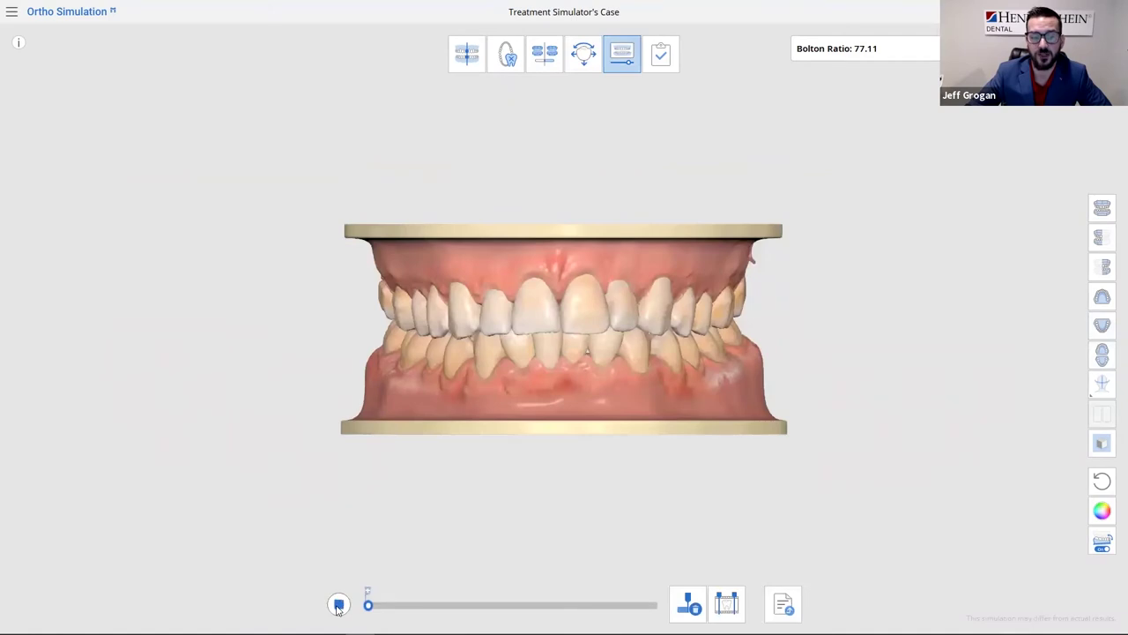
{"action": "left_click", "coordinate": [1100, 298]}
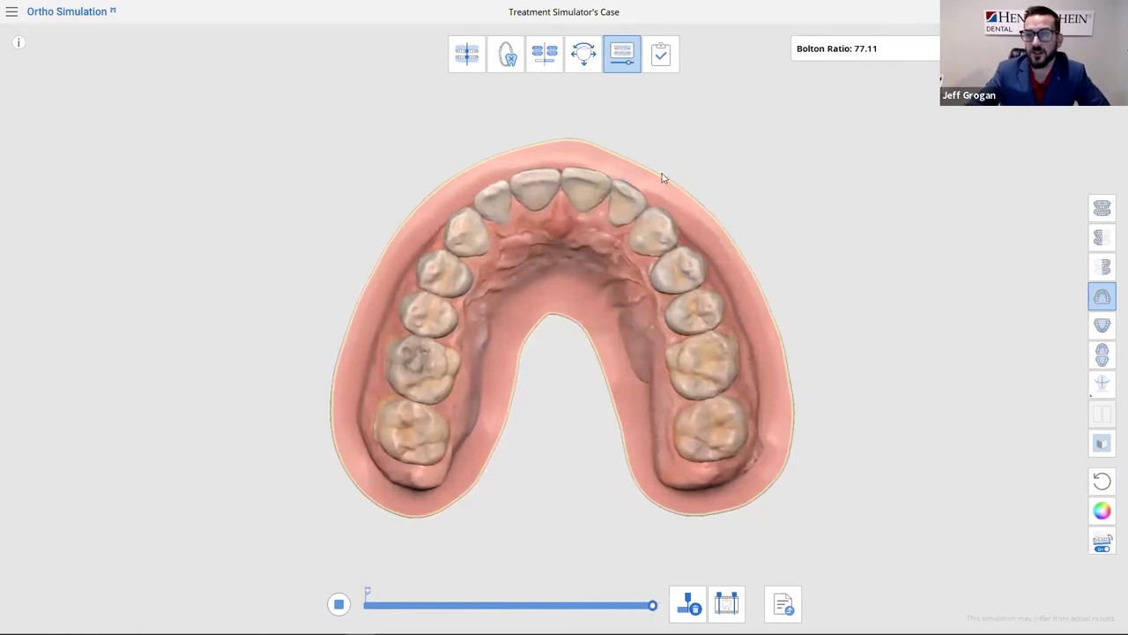
{"action": "left_click", "coordinate": [1101, 325]}
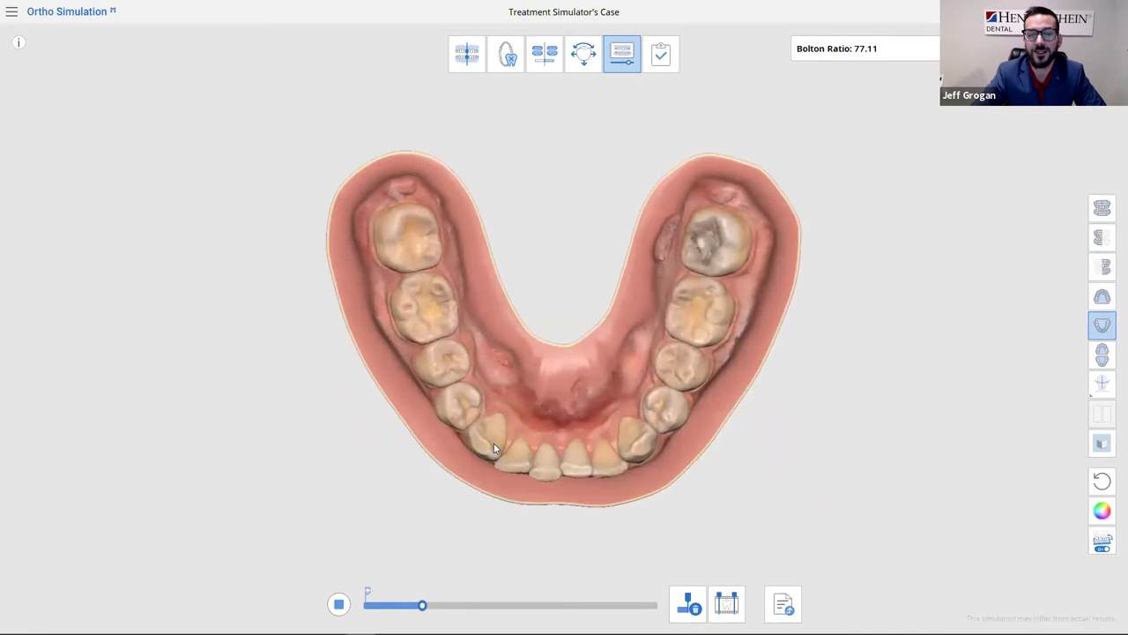
{"action": "scroll", "coordinate": [565, 474], "scroll_direction": "up", "scroll_amount": 5}
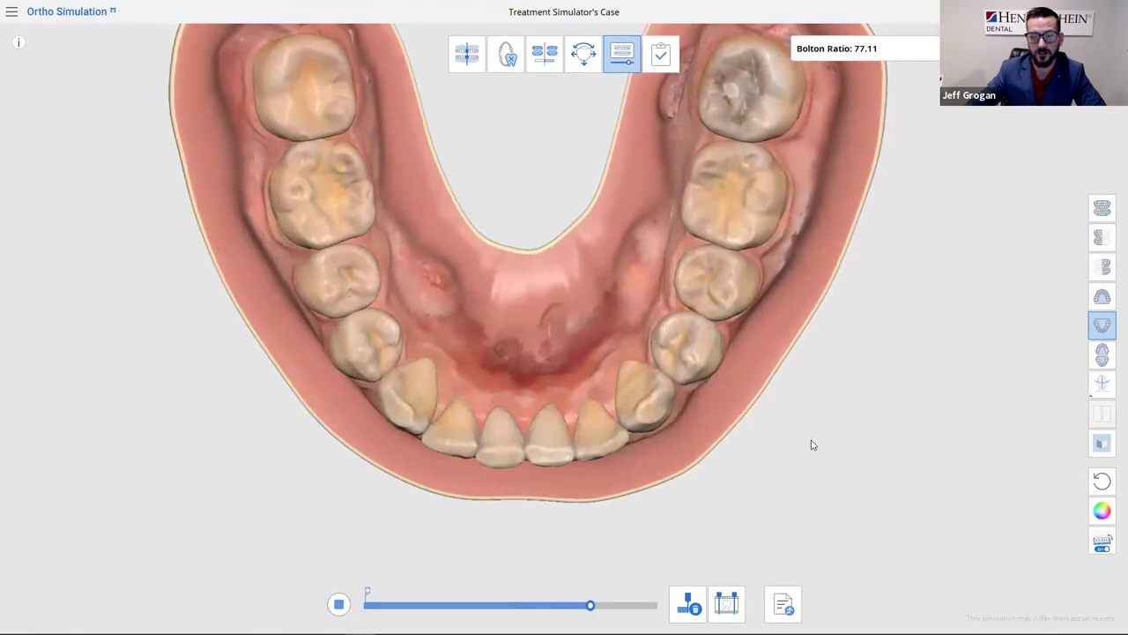
Step: Split the animation into 7 steps and play it
{"action": "left_click", "coordinate": [726, 604]}
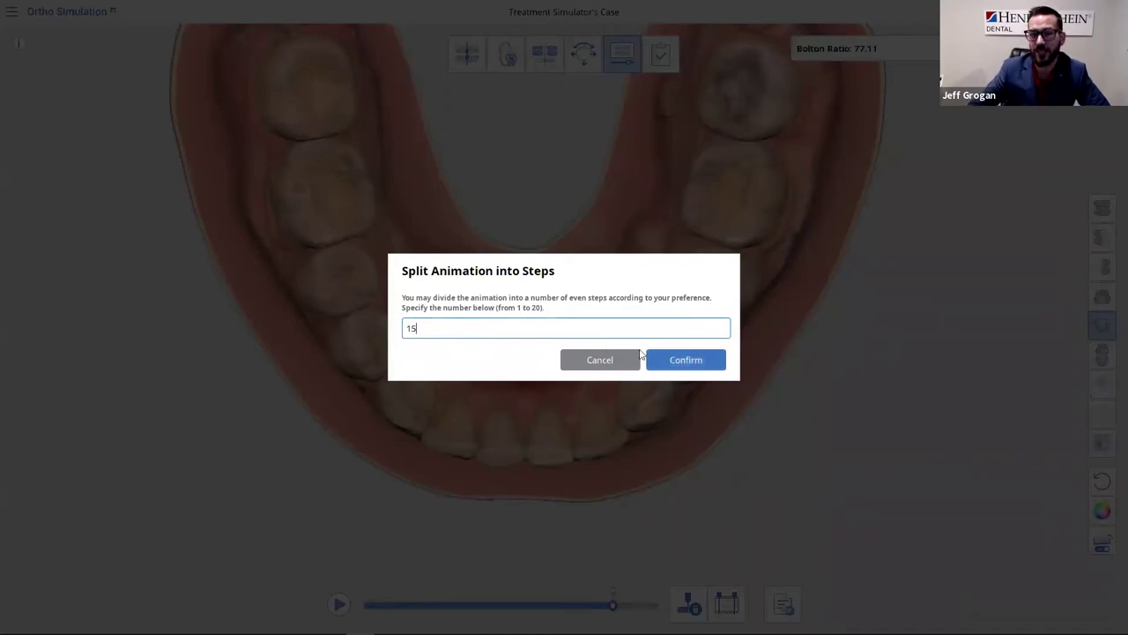
{"action": "left_click_drag", "start_coordinate": [453, 328], "coordinate": [382, 329]}
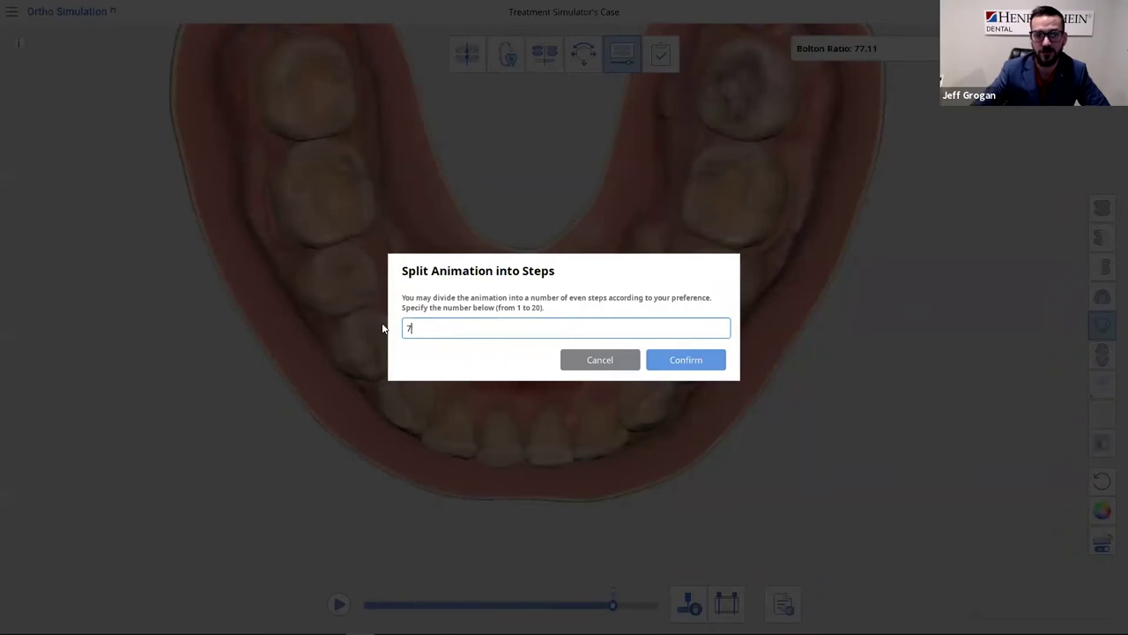
{"action": "left_click", "coordinate": [699, 370]}
{"action": "left_click", "coordinate": [339, 603]}
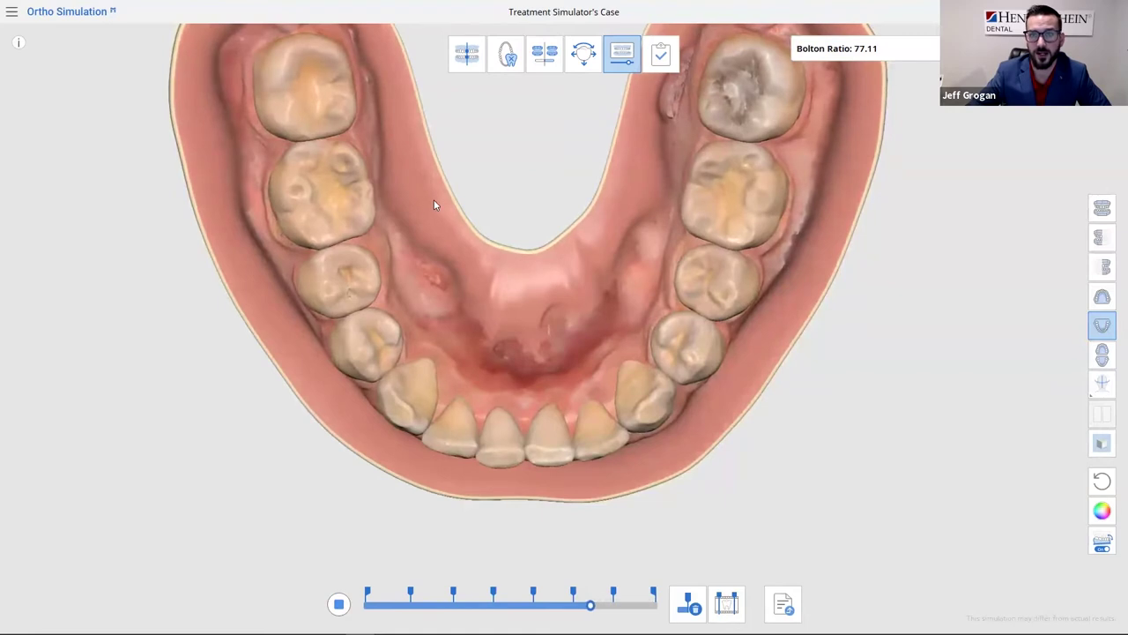
Step: Complete the orthodontic simulation and export the results to Medit Link
{"action": "left_click", "coordinate": [662, 56]}
{"action": "left_click", "coordinate": [713, 362]}
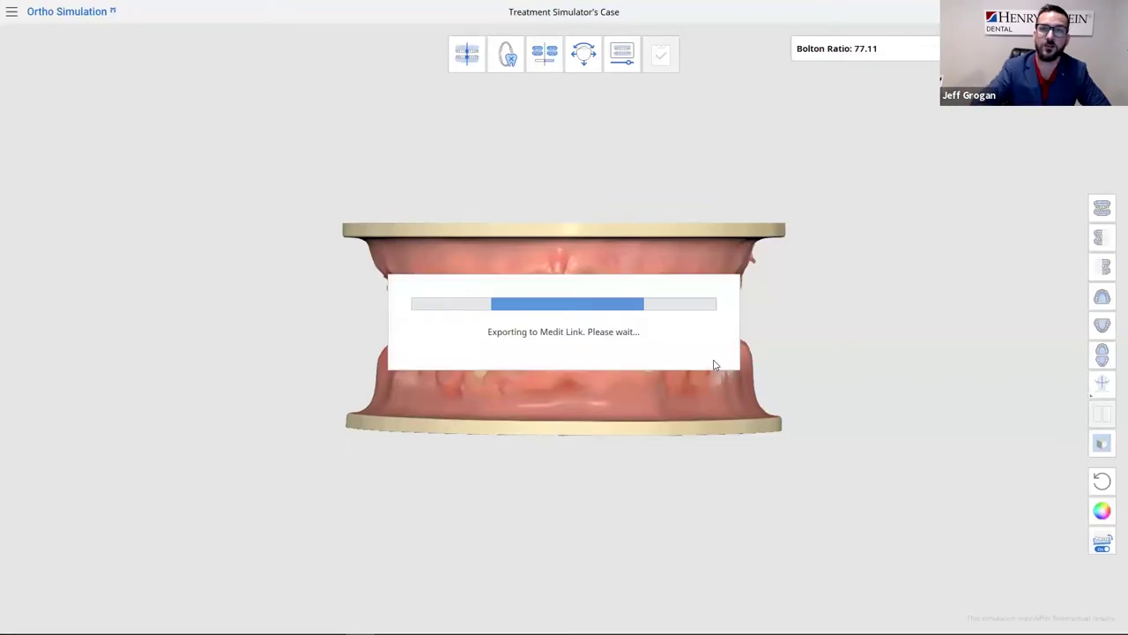
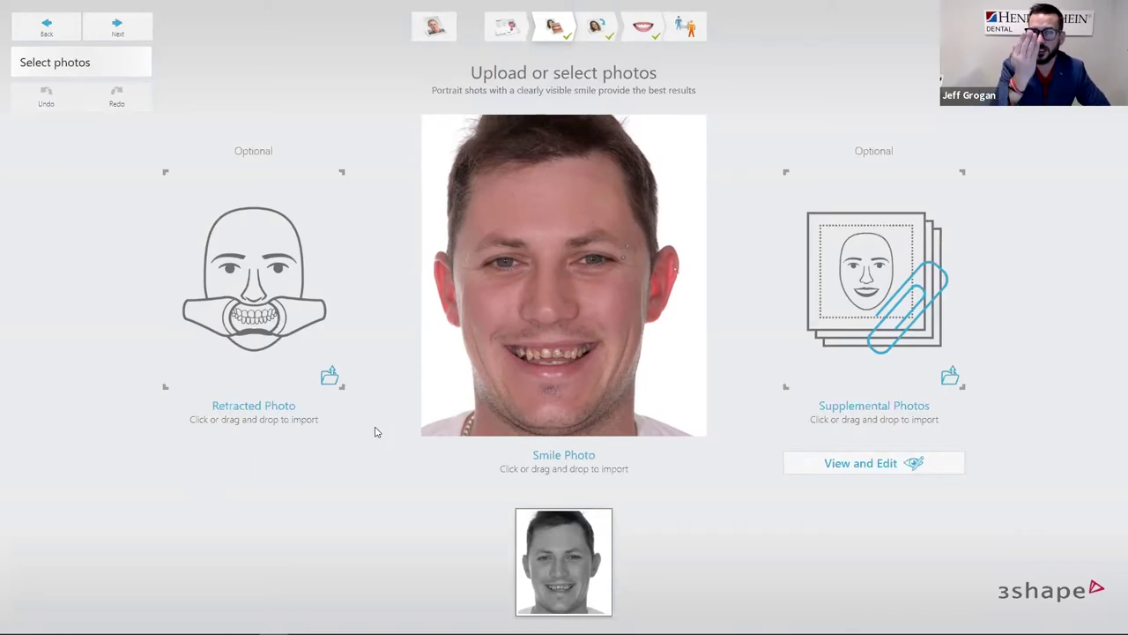
Step: Proceed from the photo selection to the smile design and apply the Vertex Quint smile from the library
{"action": "left_click", "coordinate": [104, 33]}
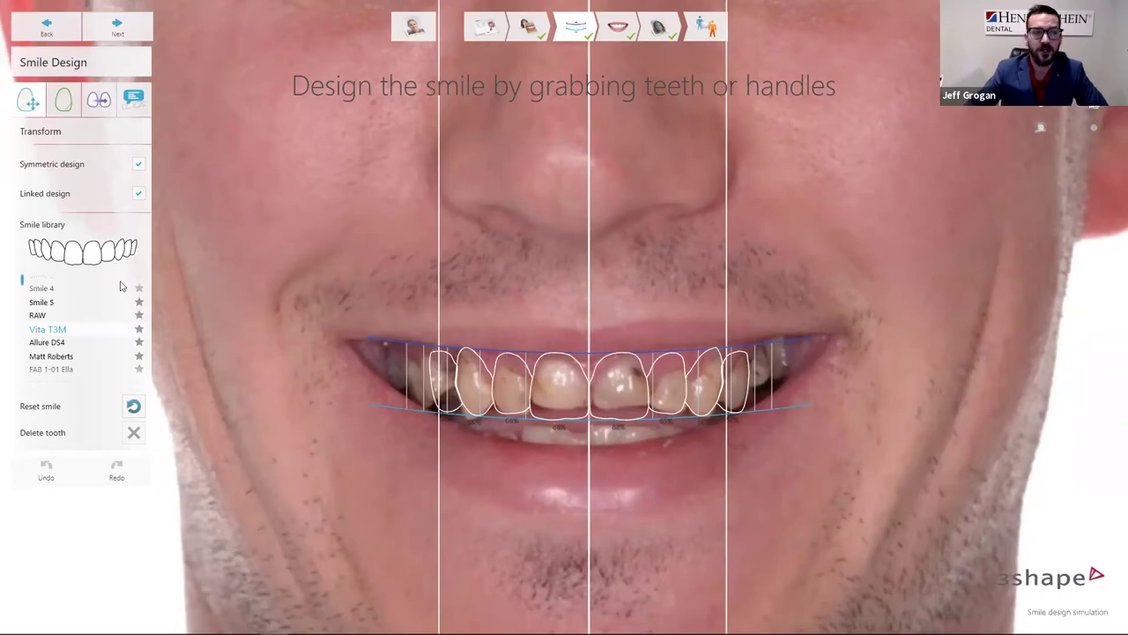
{"action": "scroll", "coordinate": [84, 331], "scroll_direction": "down", "scroll_amount": 5}
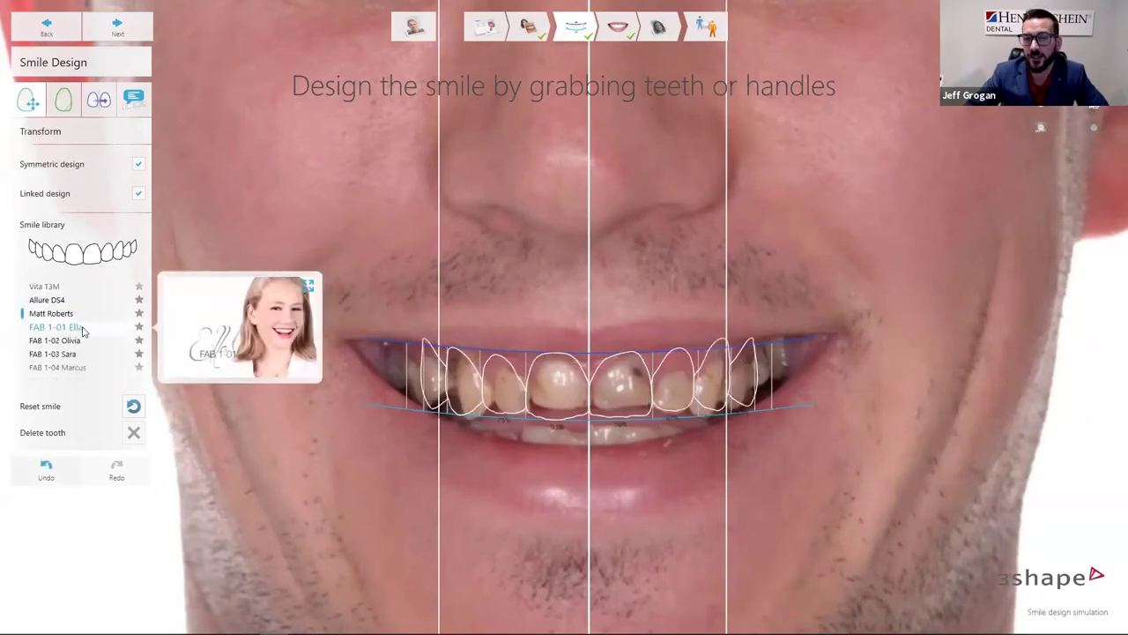
{"action": "scroll", "coordinate": [84, 332], "scroll_direction": "down", "scroll_amount": 2}
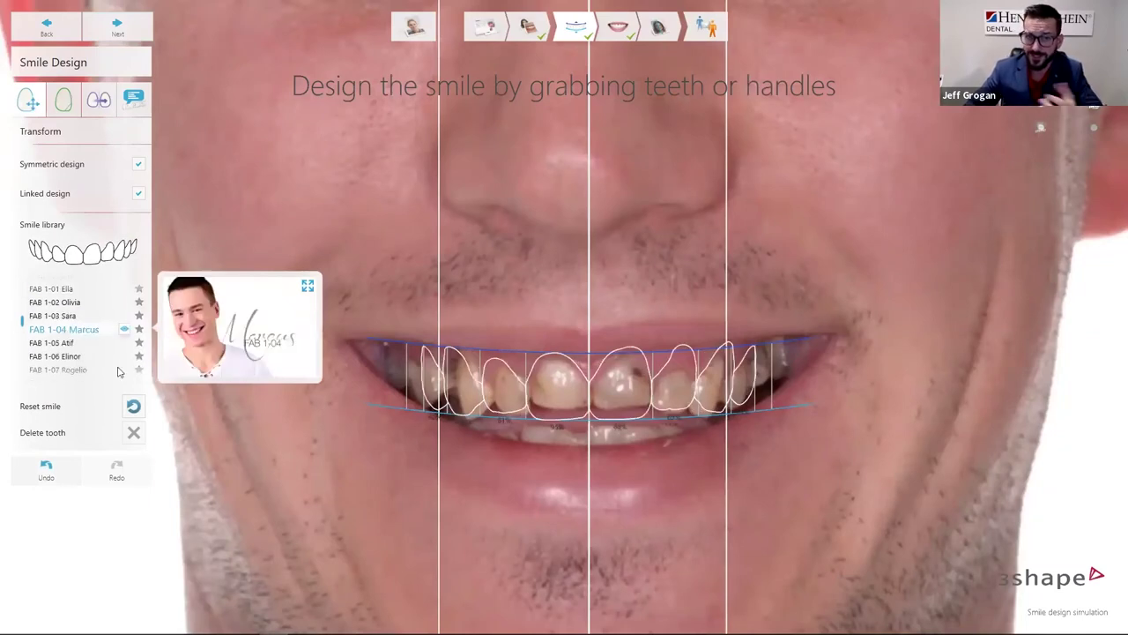
{"action": "scroll", "coordinate": [77, 319], "scroll_direction": "down", "scroll_amount": 4}
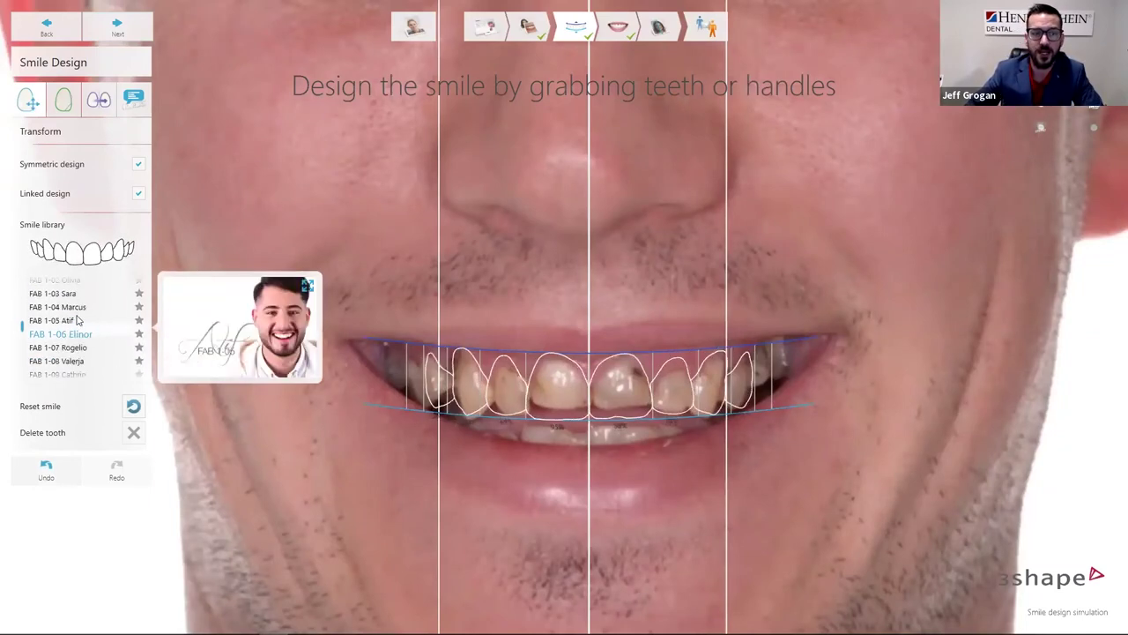
{"action": "scroll", "coordinate": [78, 320], "scroll_direction": "down", "scroll_amount": 1}
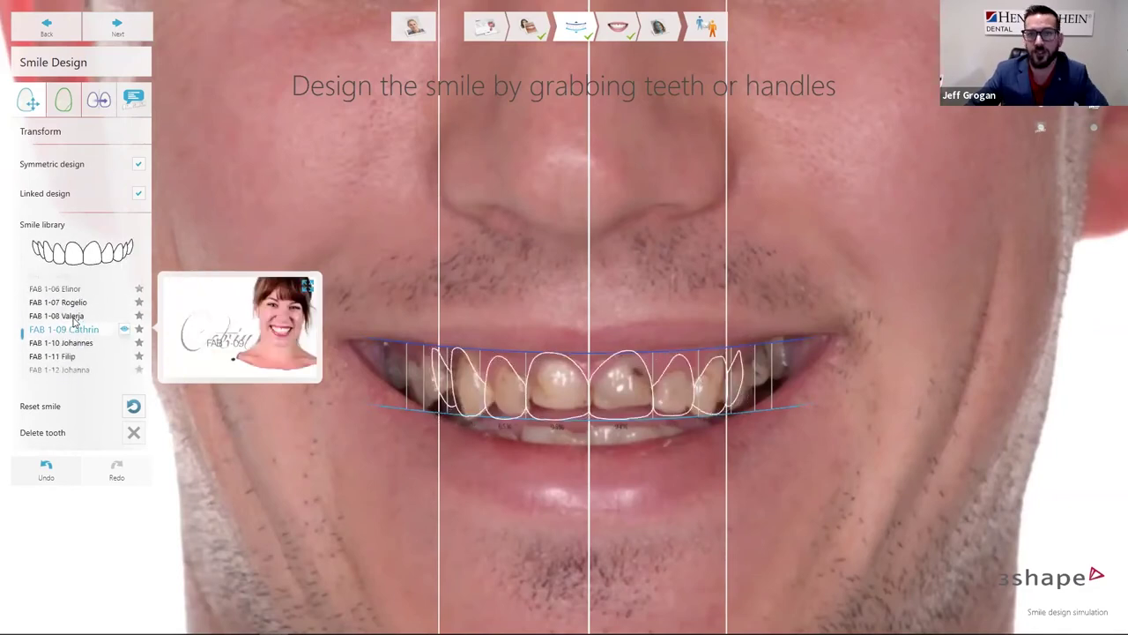
{"action": "scroll", "coordinate": [74, 321], "scroll_direction": "down", "scroll_amount": 1}
{"action": "scroll", "coordinate": [75, 322], "scroll_direction": "down", "scroll_amount": 1}
{"action": "scroll", "coordinate": [75, 323], "scroll_direction": "down", "scroll_amount": 1}
{"action": "scroll", "coordinate": [75, 323], "scroll_direction": "down", "scroll_amount": 1}
{"action": "scroll", "coordinate": [75, 323], "scroll_direction": "down", "scroll_amount": 1}
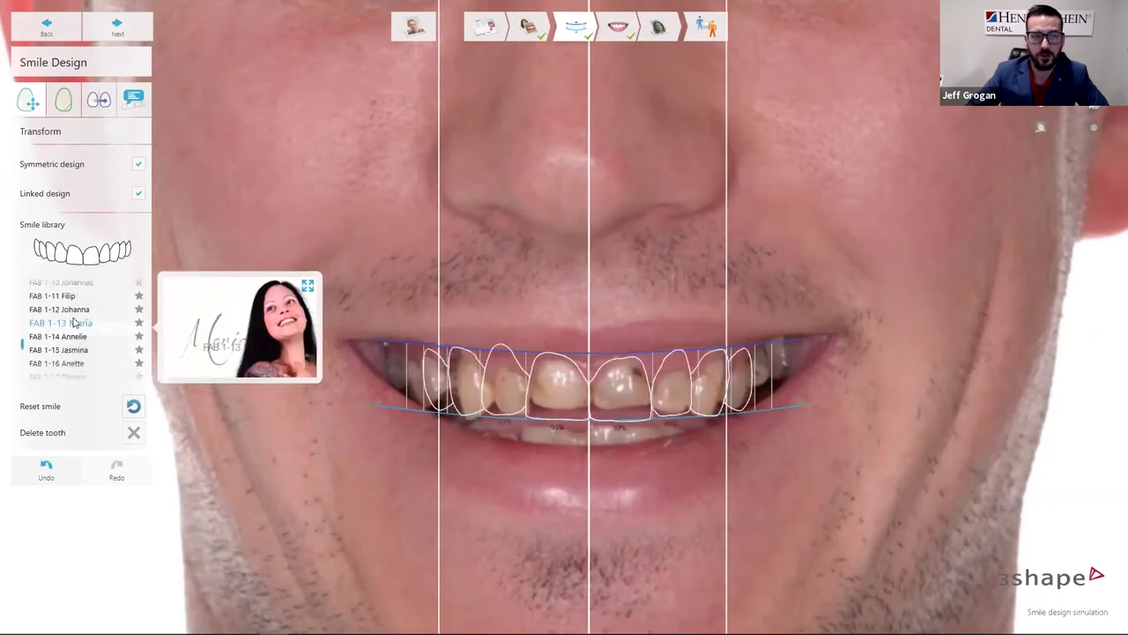
{"action": "scroll", "coordinate": [75, 322], "scroll_direction": "down", "scroll_amount": 1}
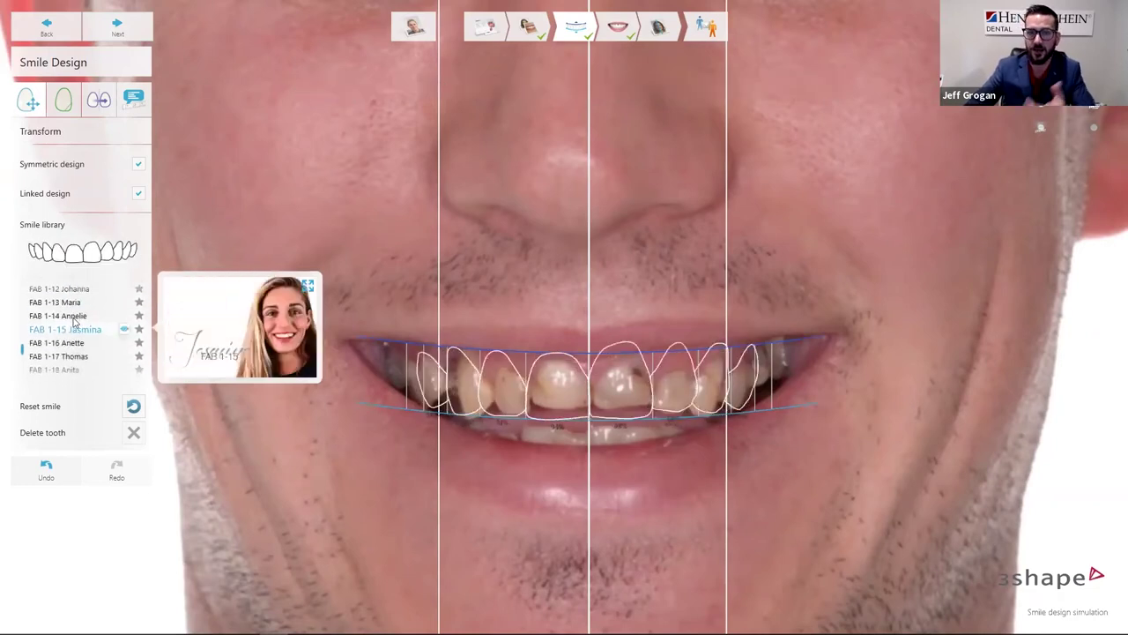
{"action": "scroll", "coordinate": [75, 323], "scroll_direction": "down", "scroll_amount": 5}
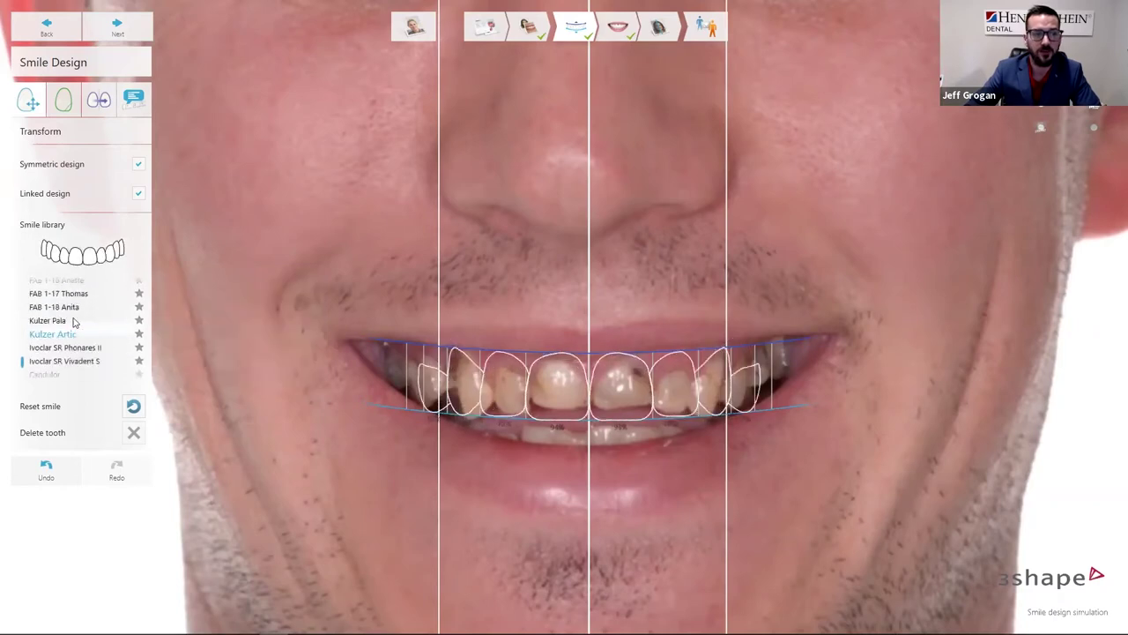
{"action": "scroll", "coordinate": [75, 323], "scroll_direction": "down", "scroll_amount": 3}
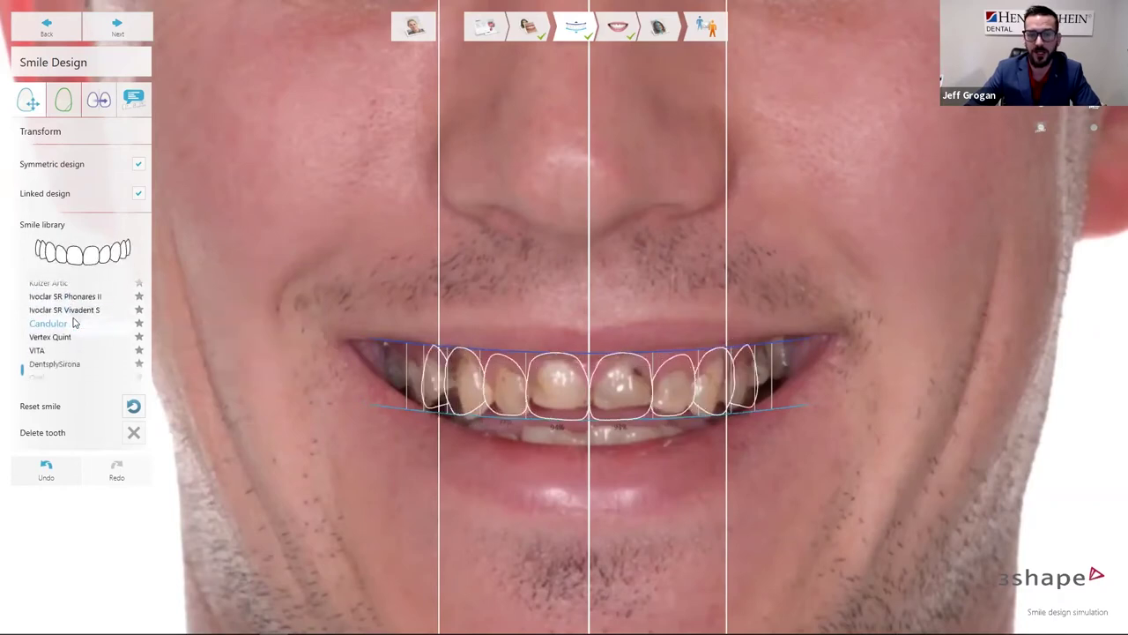
{"action": "scroll", "coordinate": [75, 322], "scroll_direction": "down", "scroll_amount": 1}
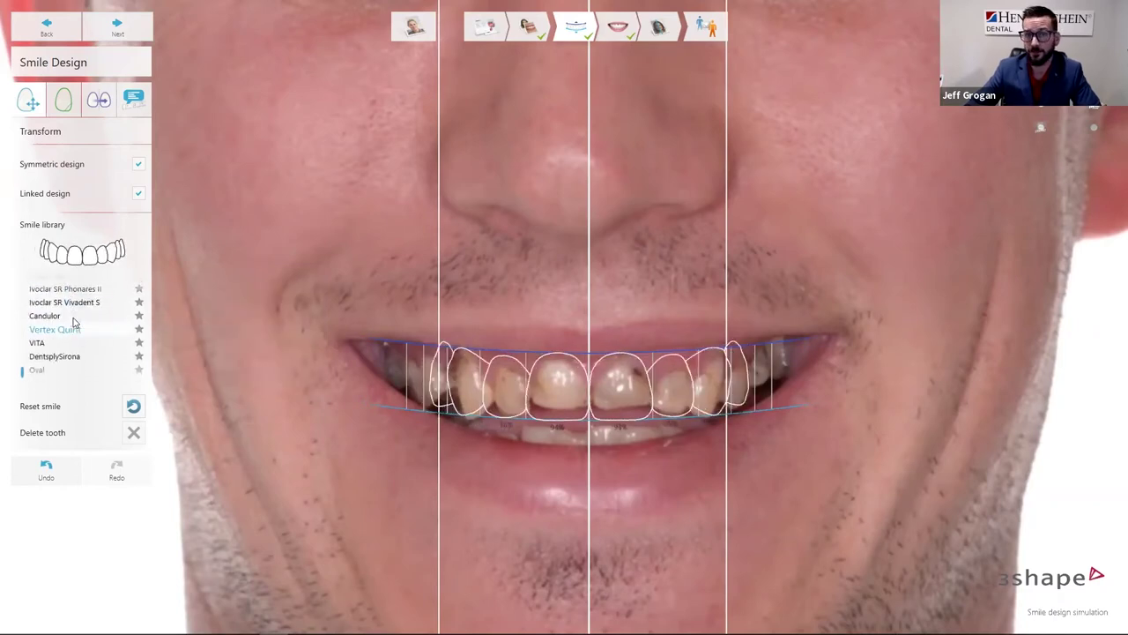
Step: Refine the tooth outlines by shifting the outermost teeth inward and lowering the incisal curve to lengthen the teeth
{"action": "left_click", "coordinate": [451, 385]}
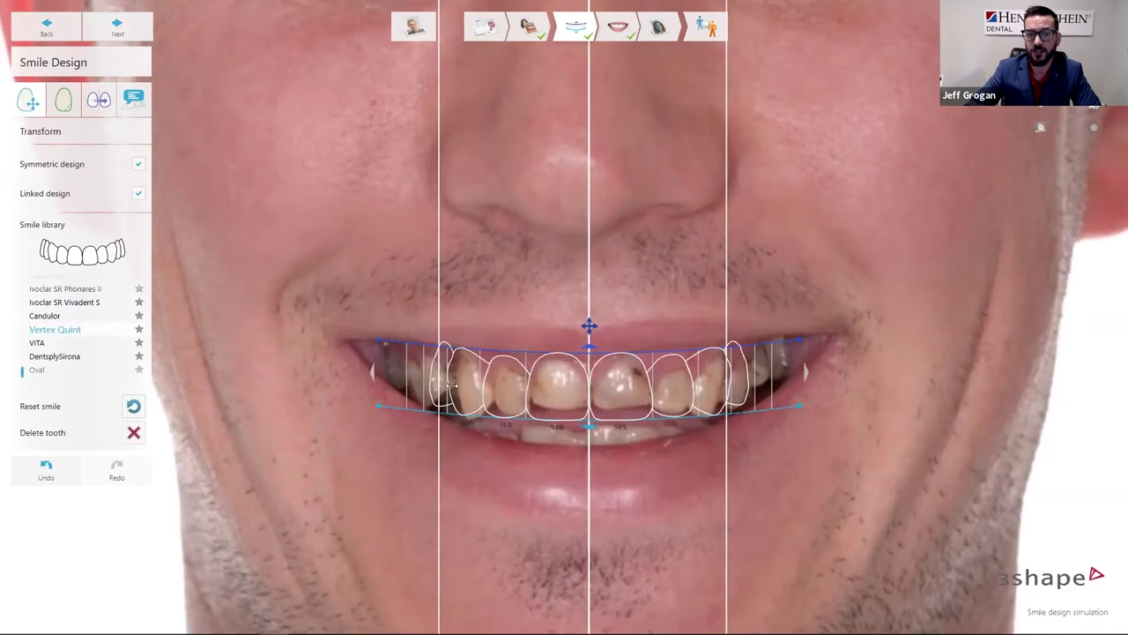
{"action": "left_click_drag", "start_coordinate": [452, 385], "coordinate": [454, 385]}
{"action": "left_click_drag", "start_coordinate": [592, 430], "coordinate": [590, 435]}
{"action": "left_click_drag", "start_coordinate": [451, 385], "coordinate": [454, 385]}
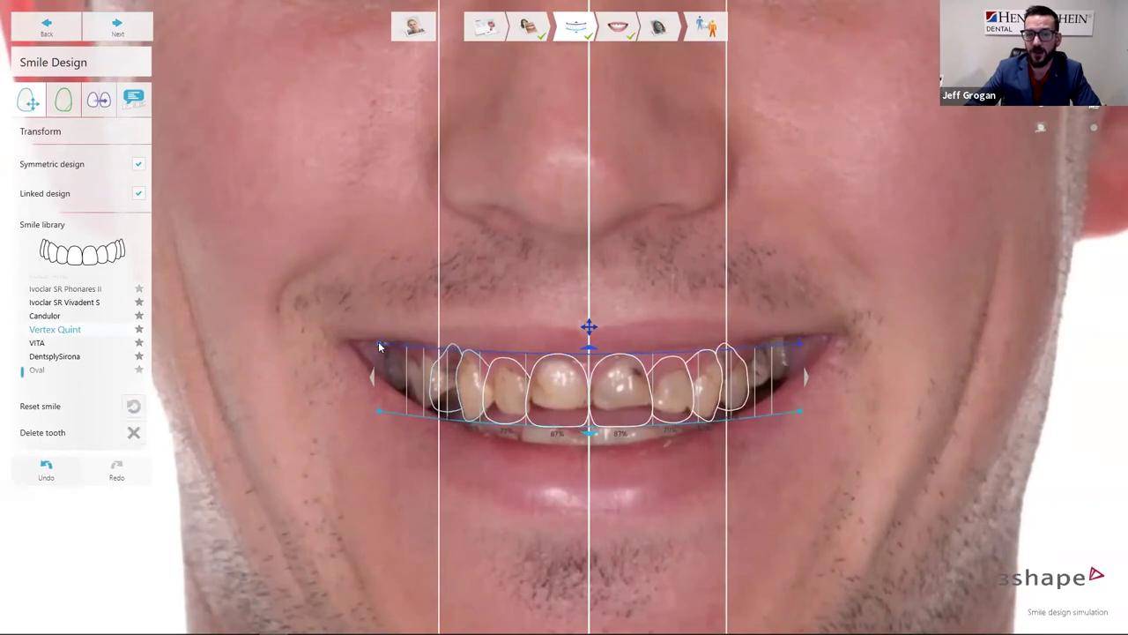
{"action": "left_click_drag", "start_coordinate": [379, 411], "coordinate": [375, 411]}
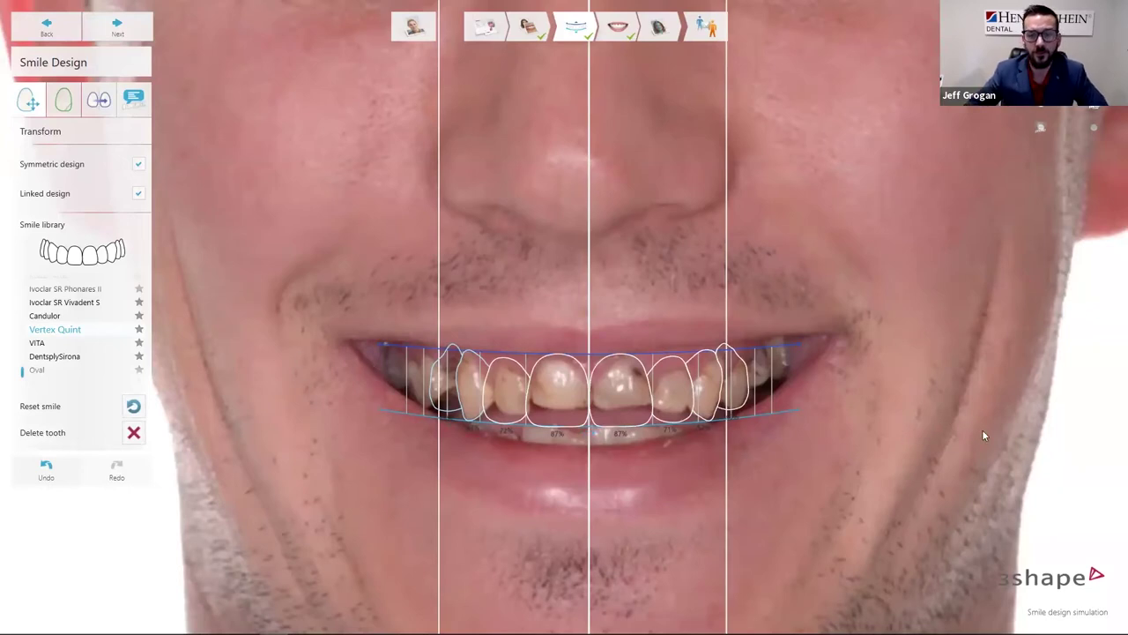
Step: Generate the smile simulation, apply the FAB 1-04 Marcus tooth texture and make the shade slightly lighter
{"action": "left_click", "coordinate": [117, 27]}
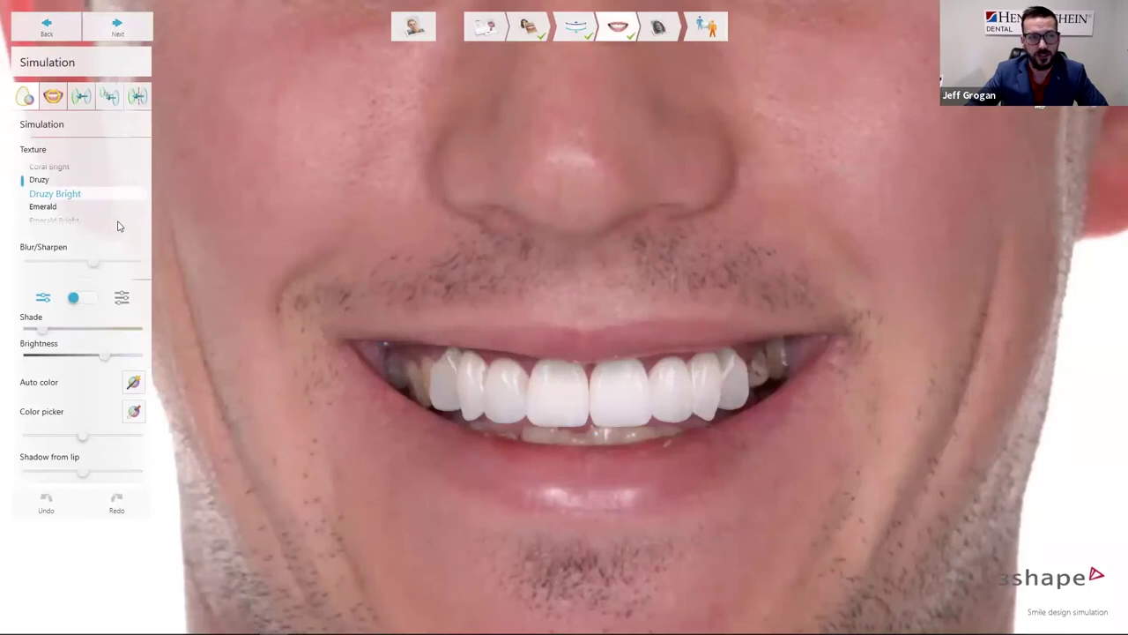
{"action": "scroll", "coordinate": [74, 181], "scroll_direction": "down", "scroll_amount": 3}
{"action": "scroll", "coordinate": [75, 181], "scroll_direction": "down", "scroll_amount": 8}
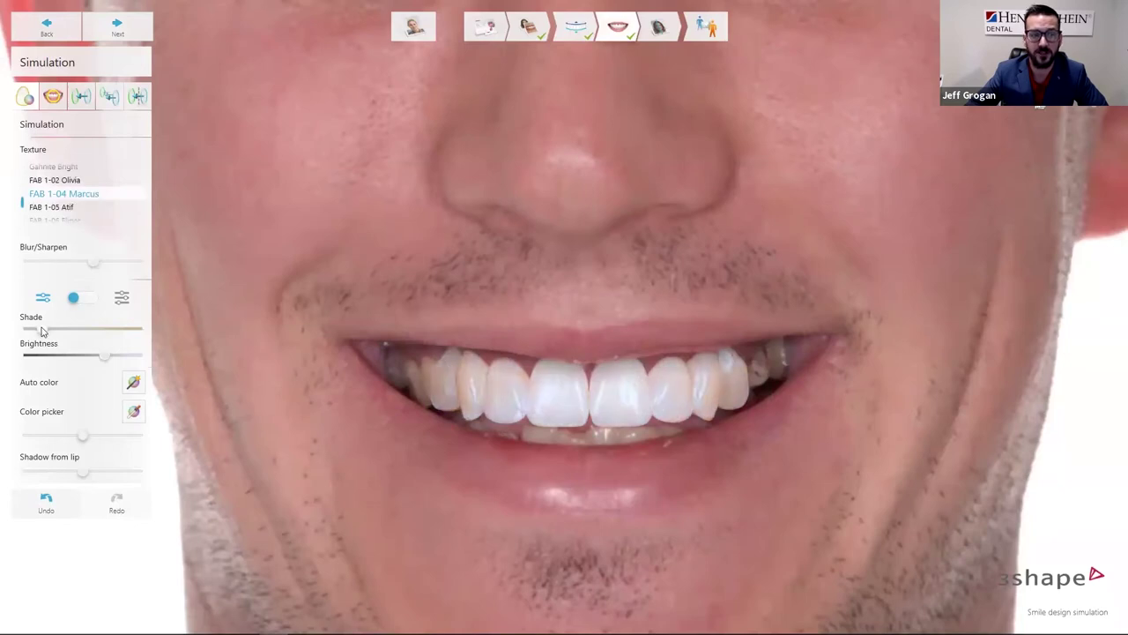
{"action": "mouse_move", "coordinate": [42, 330]}
{"action": "left_mouse_down"}
{"action": "mouse_move", "coordinate": [76, 332]}
{"action": "mouse_move", "coordinate": [33, 331]}
{"action": "left_mouse_up"}
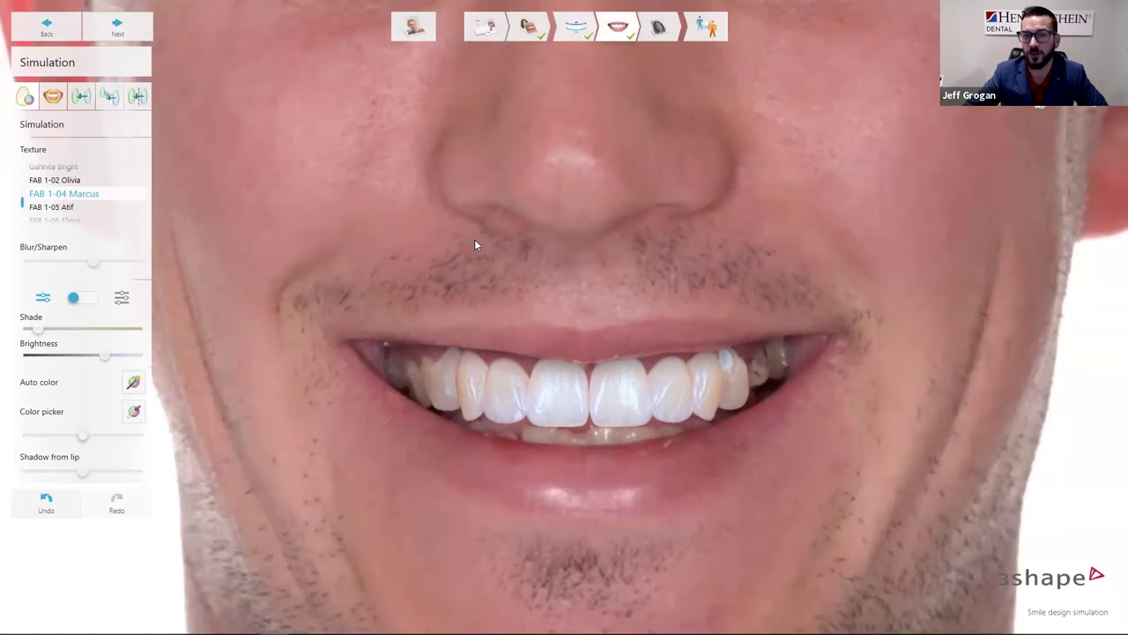
Step: Open the presentation view and compare the original and designed smiles by sweeping the before-and-after divider across the face
{"action": "scroll", "coordinate": [843, 174], "scroll_direction": "down", "scroll_amount": 5}
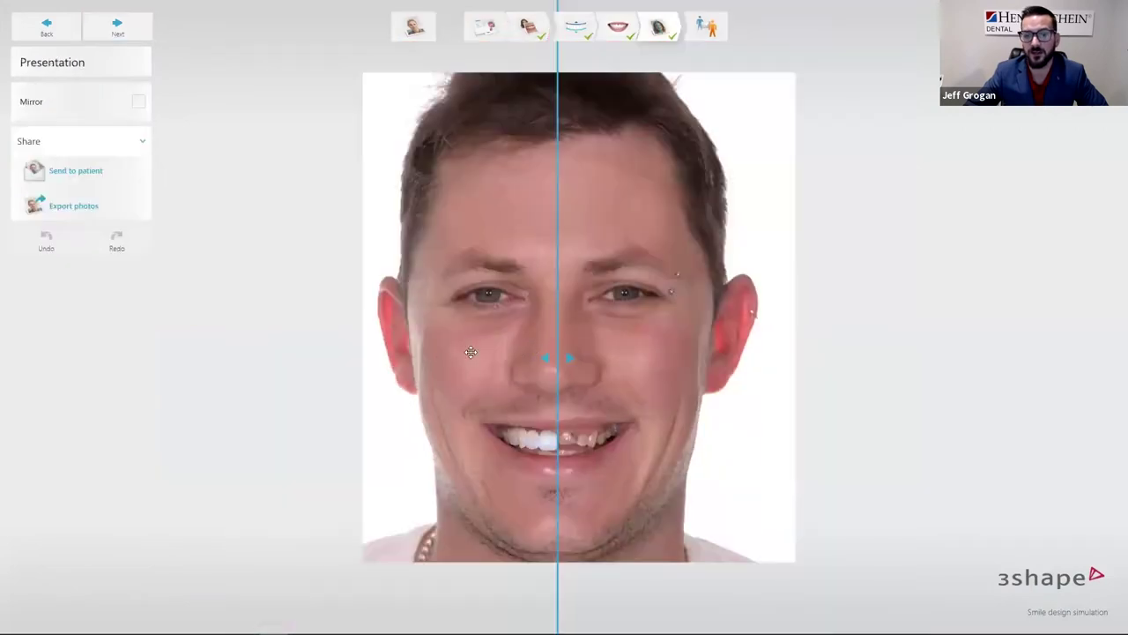
{"action": "left_click_drag", "start_coordinate": [557, 355], "coordinate": [407, 360]}
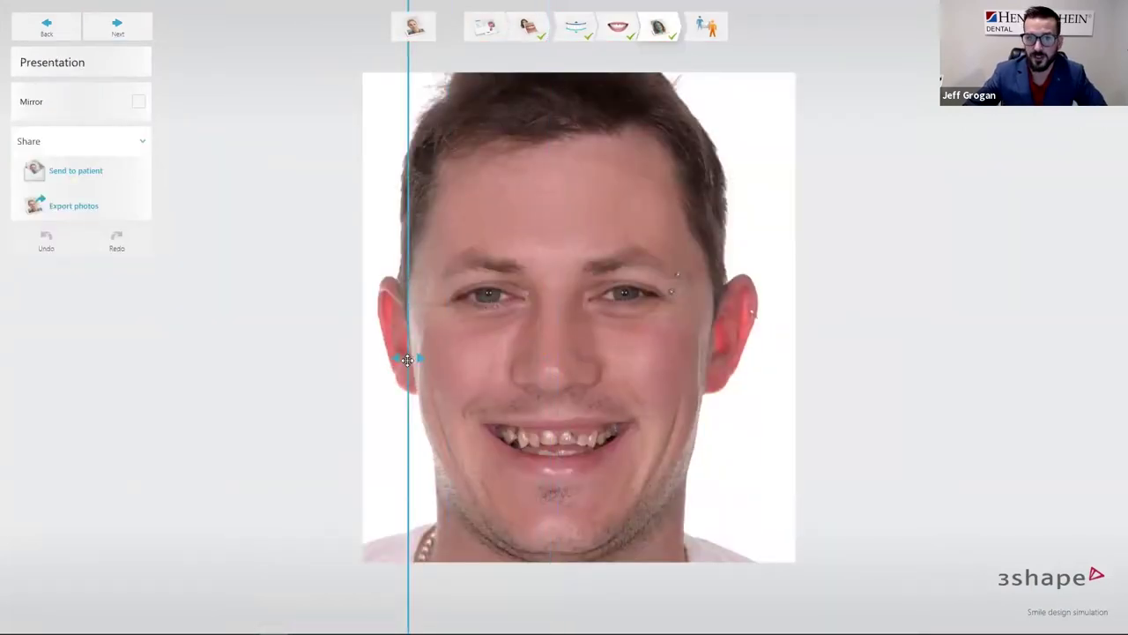
{"action": "left_click_drag", "start_coordinate": [407, 359], "coordinate": [684, 372]}
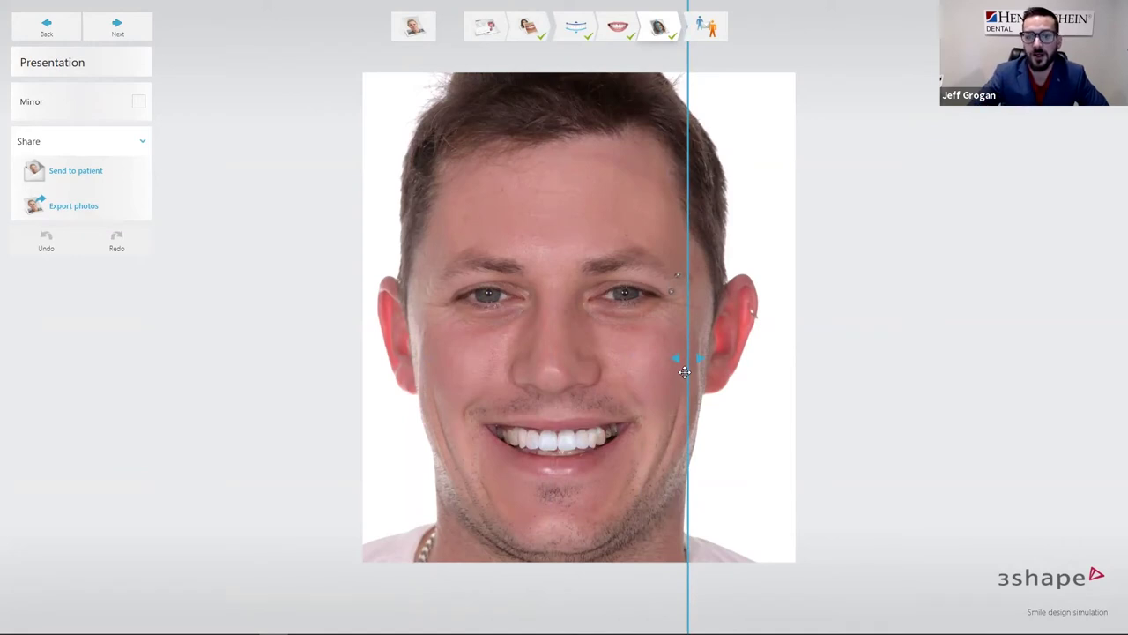
{"action": "left_click_drag", "start_coordinate": [685, 372], "coordinate": [730, 384]}
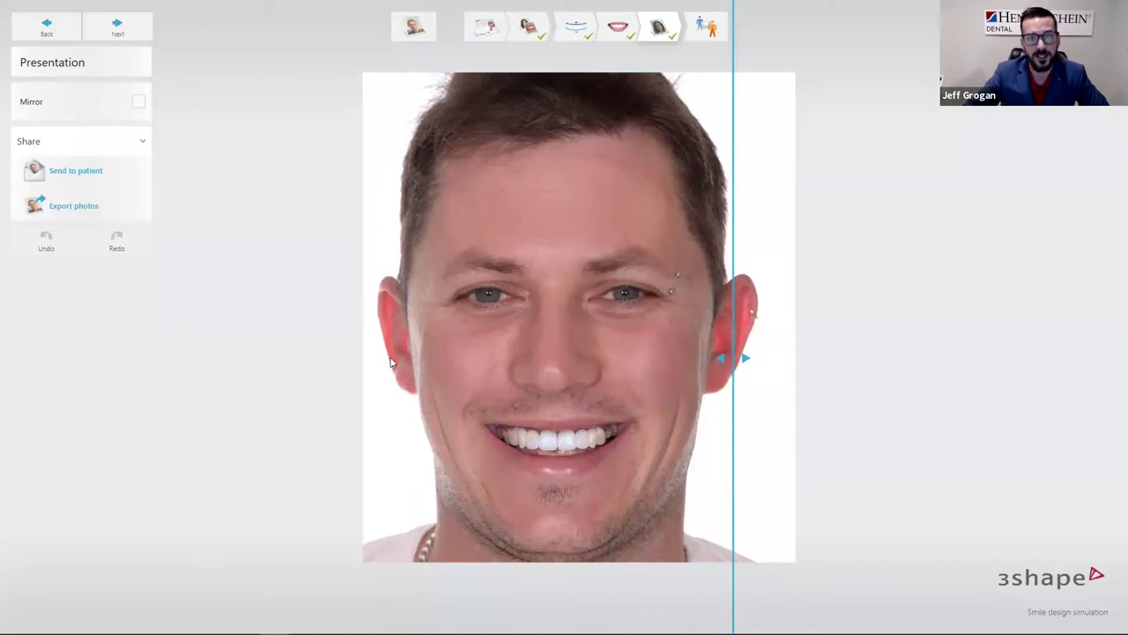
Step: Open the case's sending overview with the design photos, and switch back to the Smile Design presentation slide
{"action": "left_click", "coordinate": [706, 26]}
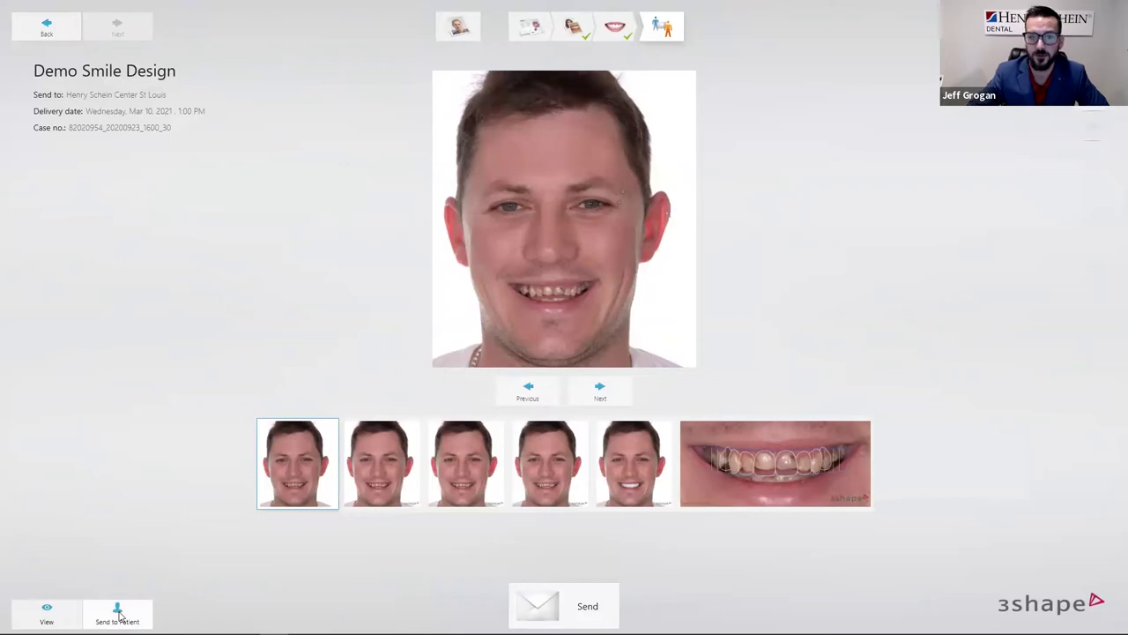
{"action": "key", "text": "alt+Tab"}
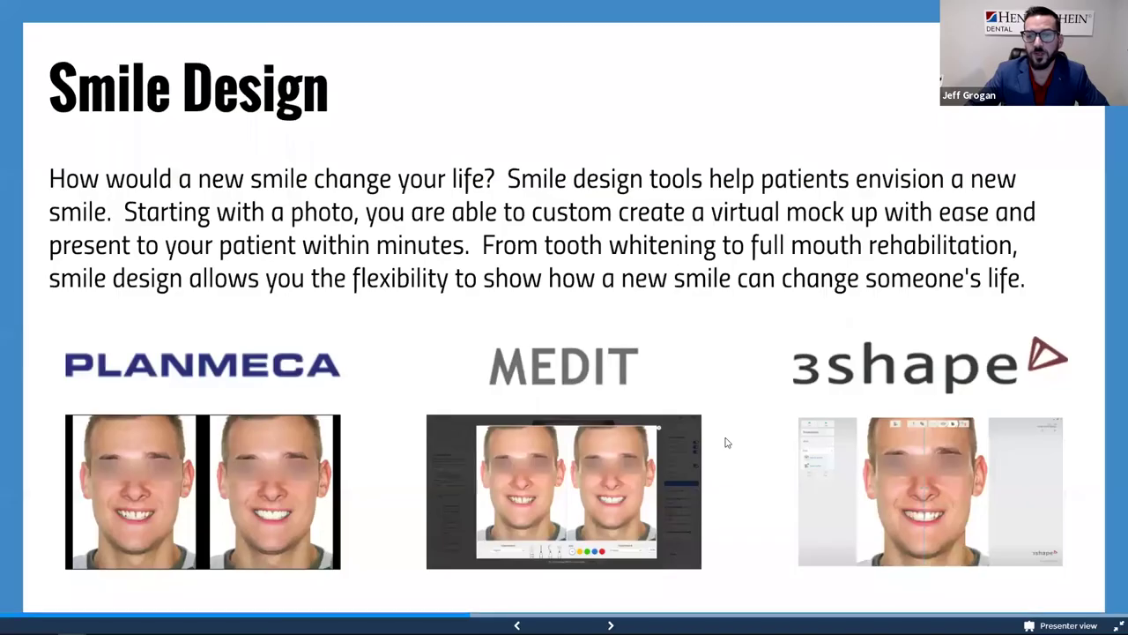